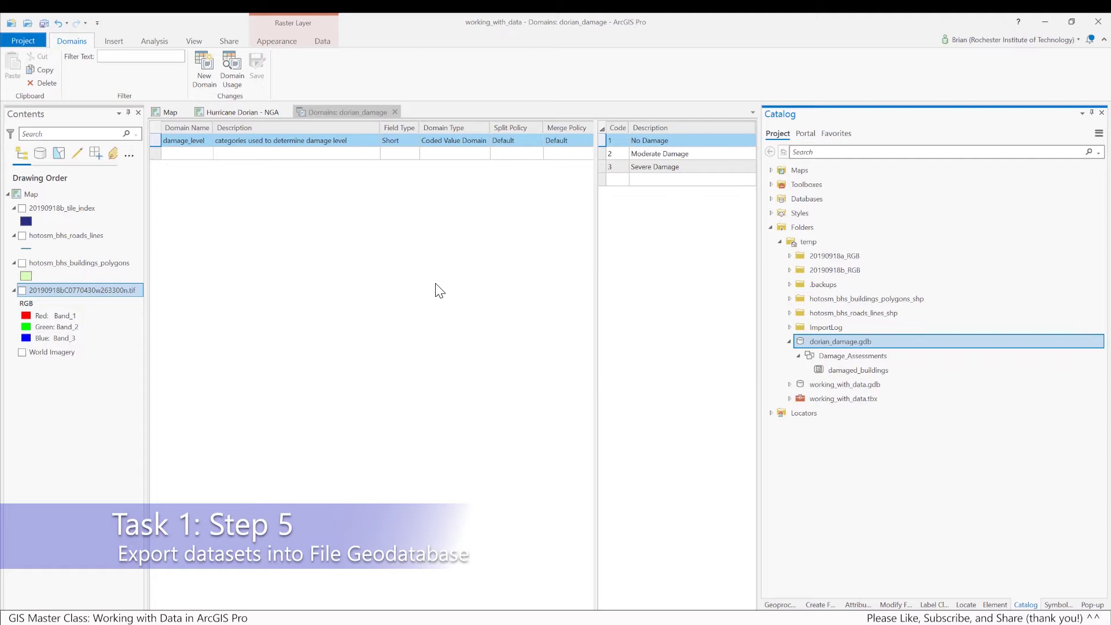
# Close the dorian_damage domains view and save the project.
pyautogui.click(395, 112)
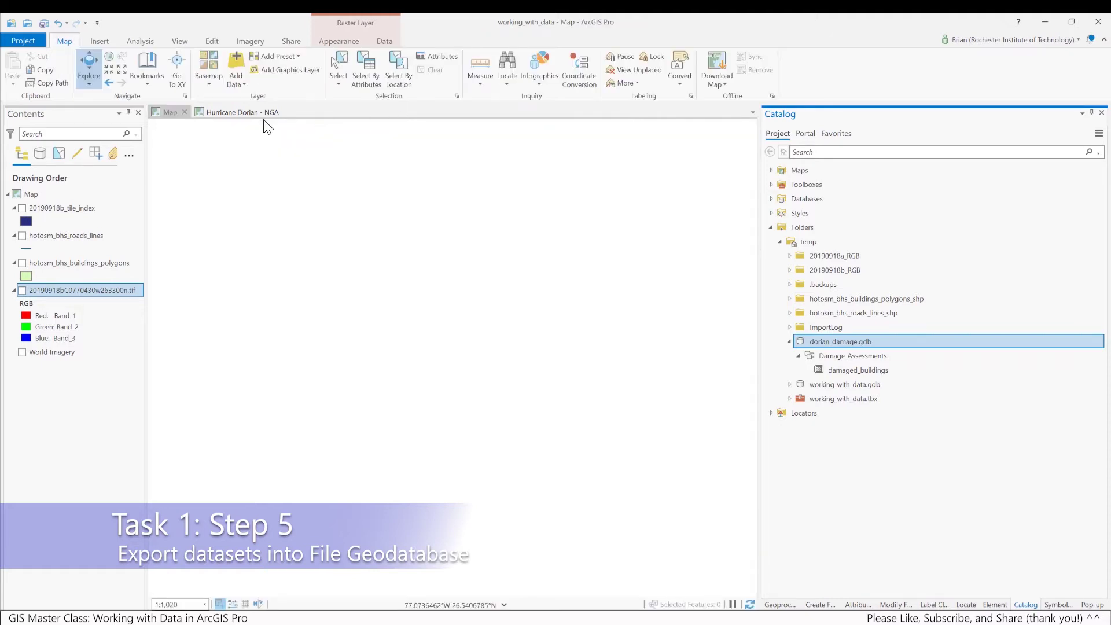
pyautogui.click(162, 111)
pyautogui.click(44, 23)
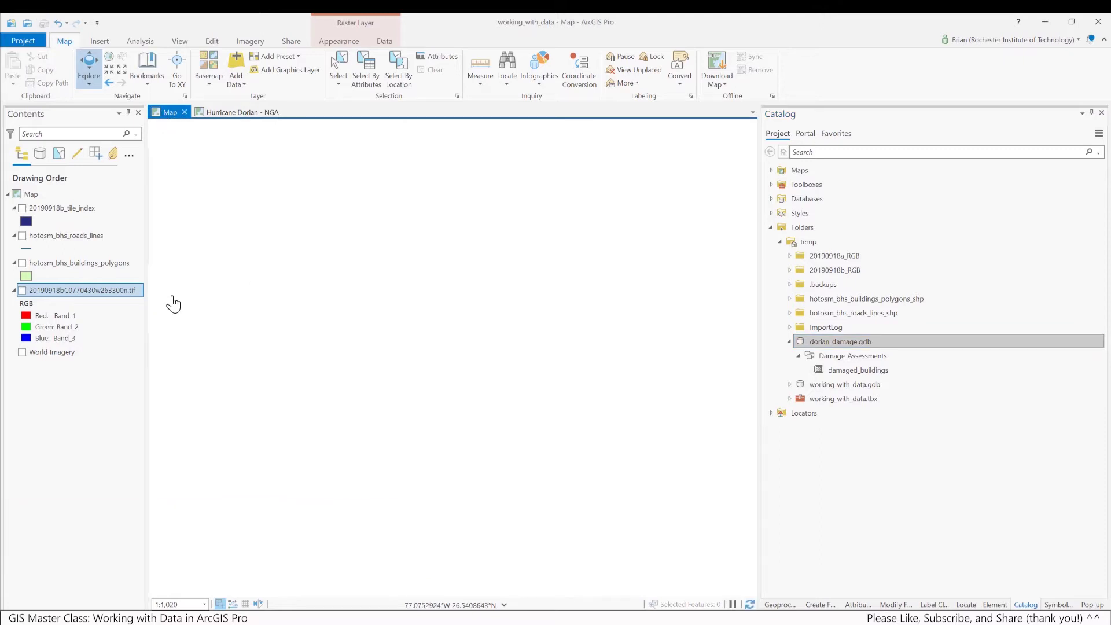
# Turn on the road lines, building polygons and aerial imagery layers.
pyautogui.click(22, 236)
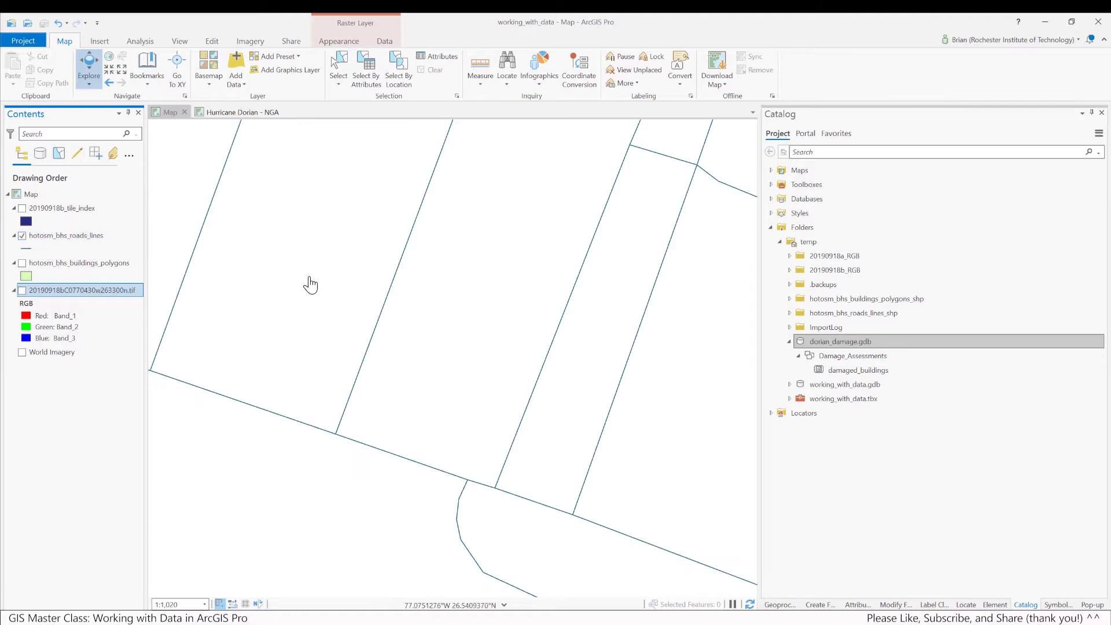
pyautogui.click(22, 263)
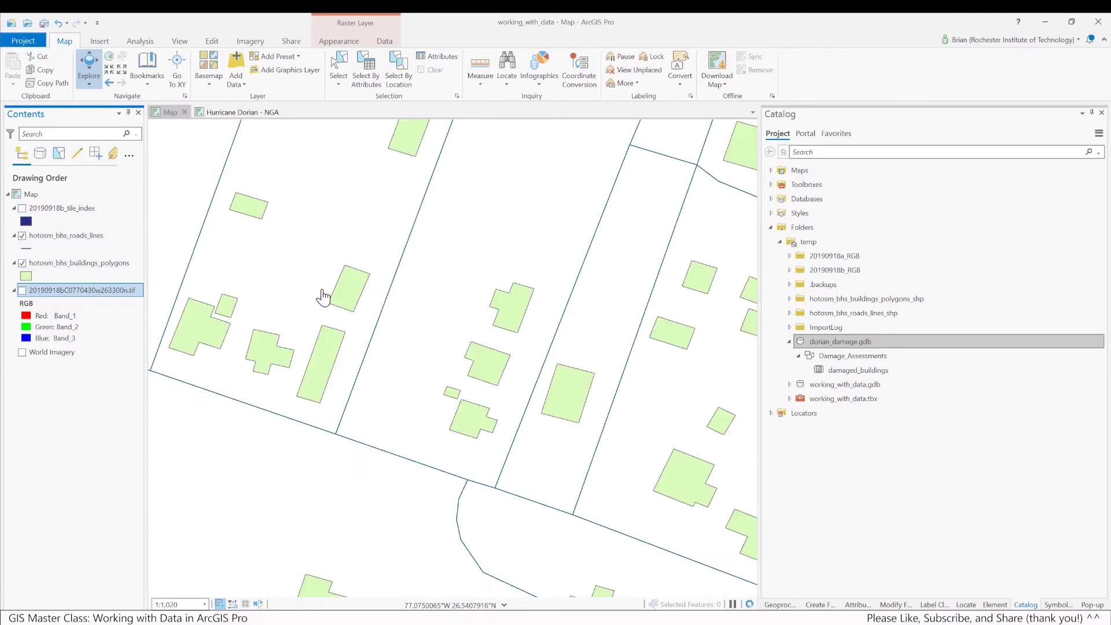
pyautogui.scroll(-2, 384, 266)
pyautogui.moveTo(403, 287); pyautogui.dragTo(423, 316)
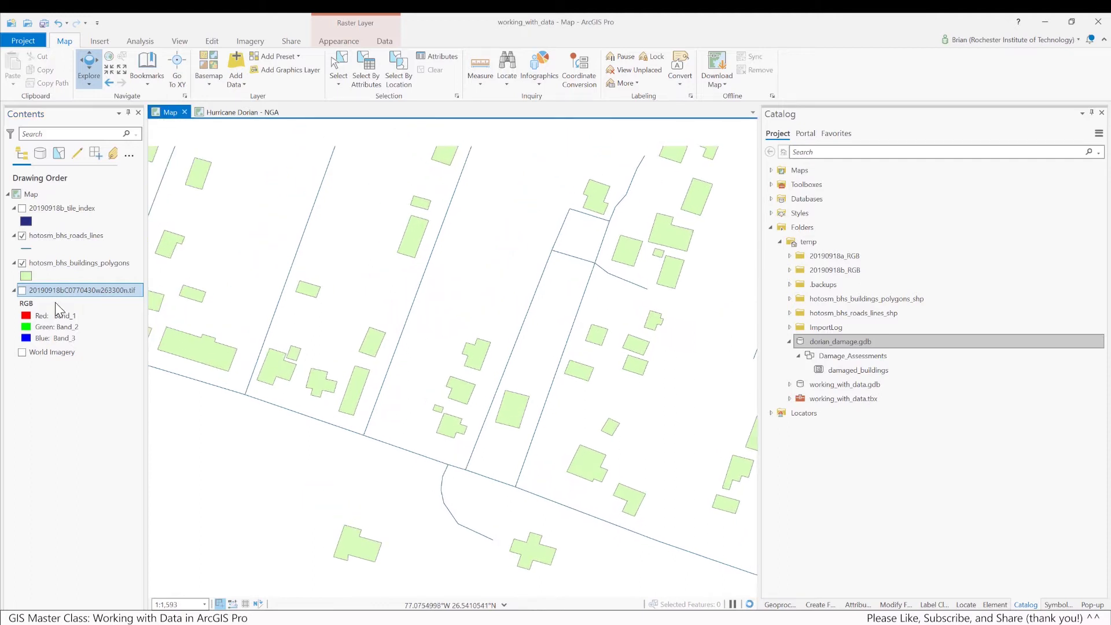
pyautogui.click(22, 290)
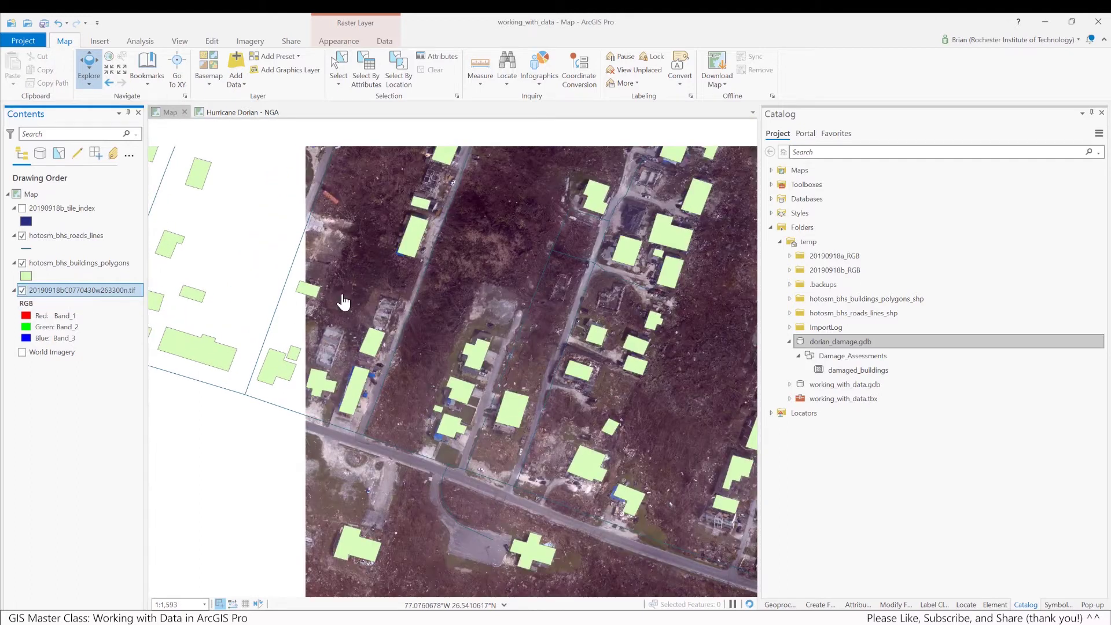
# Zoom in on the damaged houses and bring up Data tools for hotosm_bhs_roads_lines.
pyautogui.scroll(2, 554, 388)
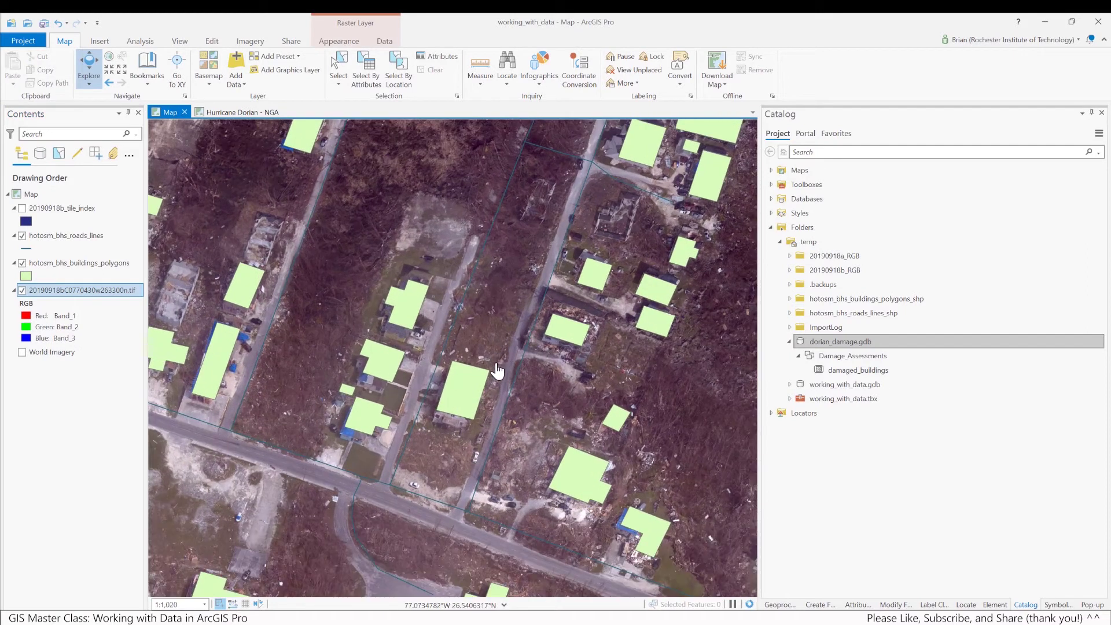
pyautogui.scroll(3, 499, 370)
pyautogui.moveTo(500, 362); pyautogui.dragTo(703, 292)
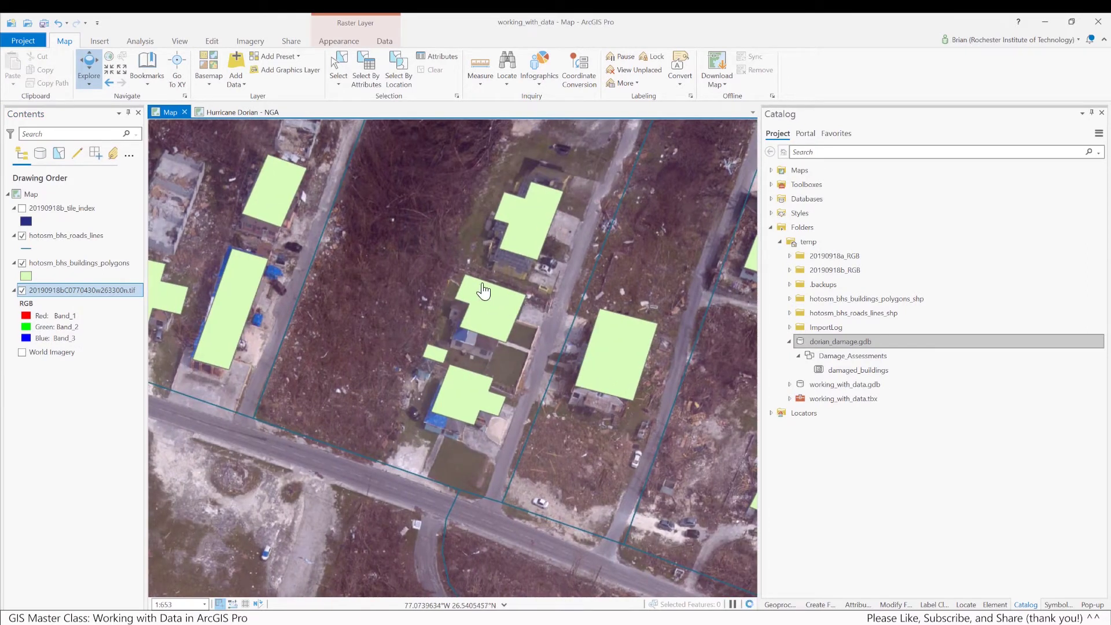
pyautogui.moveTo(521, 289); pyautogui.dragTo(556, 357)
pyautogui.click(76, 237)
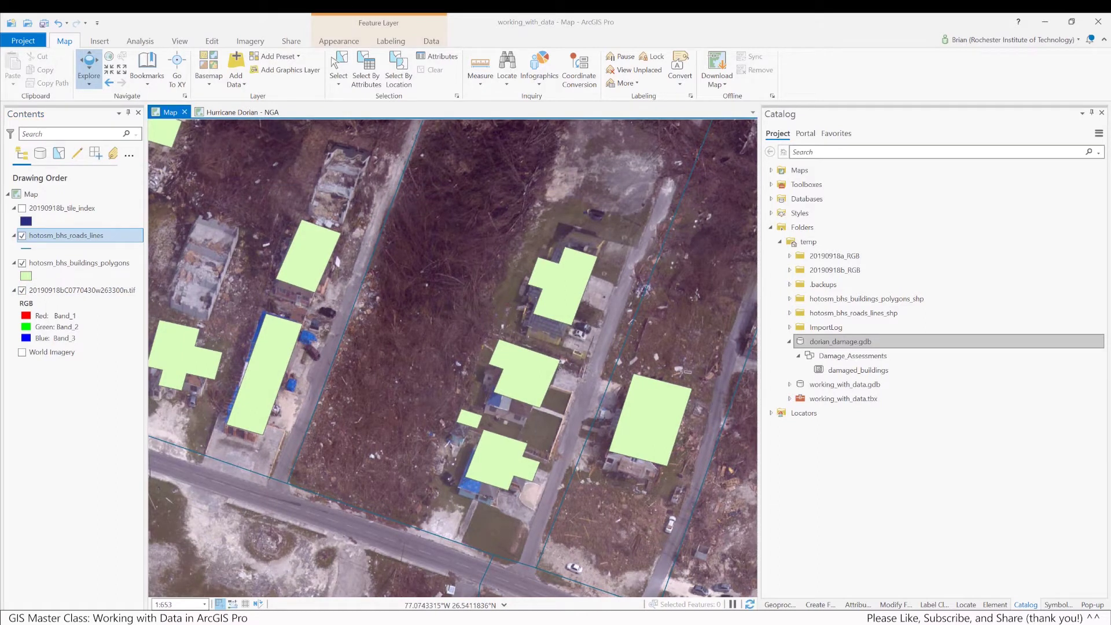
pyautogui.click(431, 40)
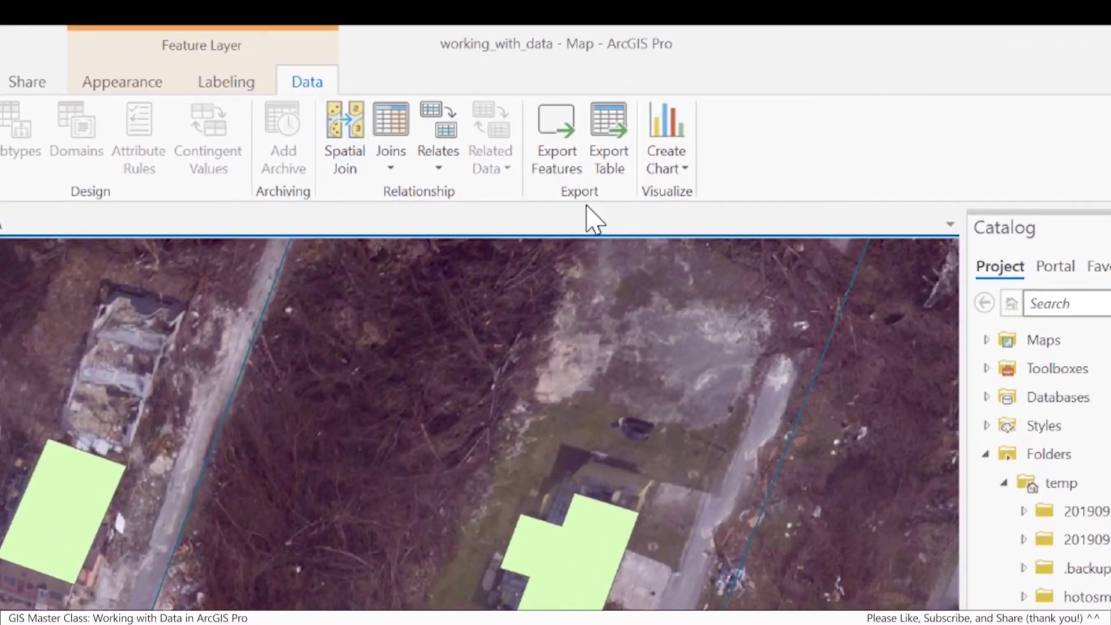
# Export the road lines to dorian_damage.gdb with output name study_area_roads.
pyautogui.click(558, 171)
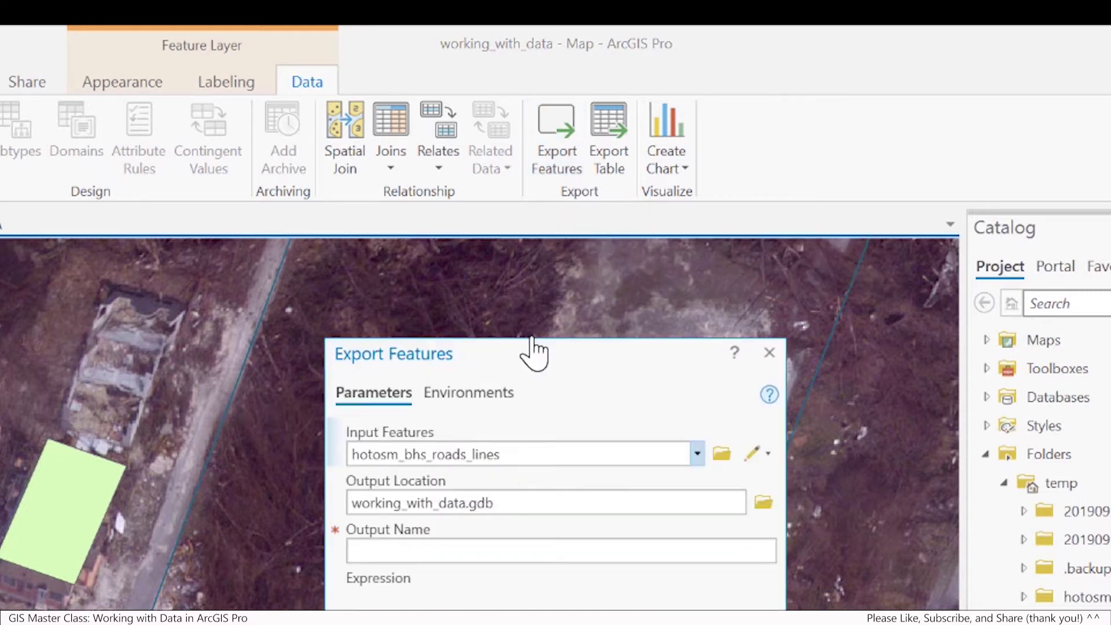
pyautogui.moveTo(523, 346); pyautogui.dragTo(345, 316)
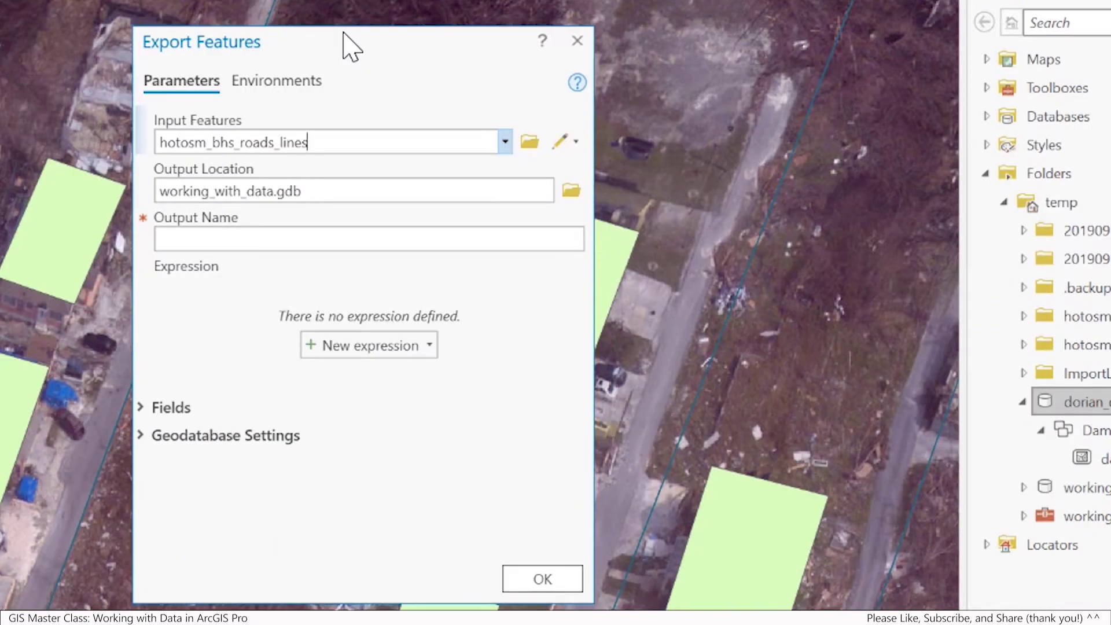
pyautogui.click(563, 194)
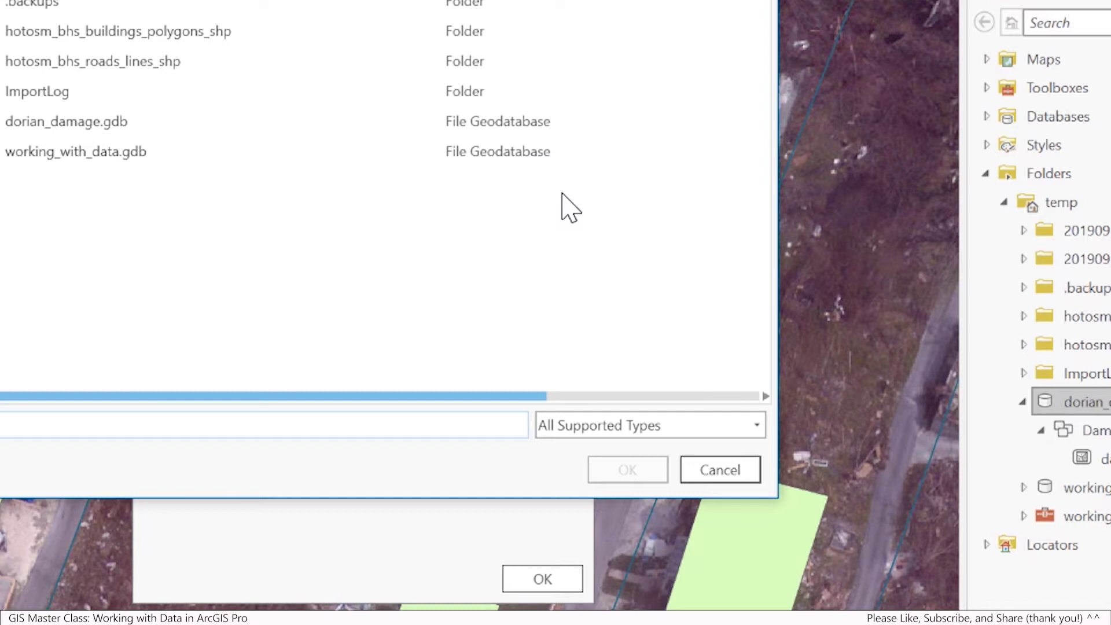
pyautogui.click(81, 129)
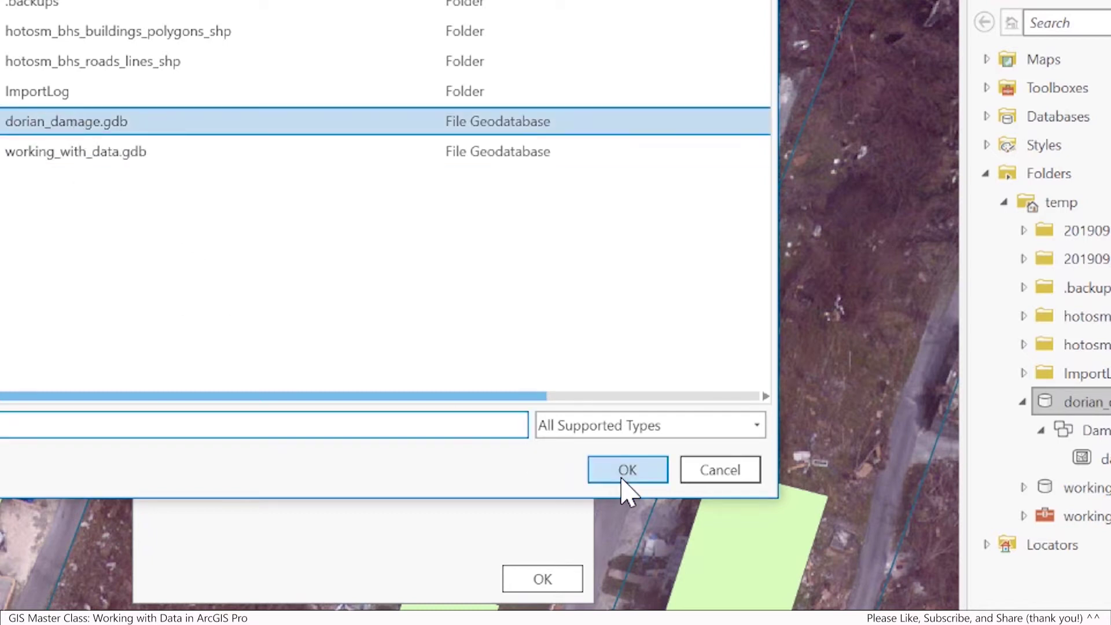
pyautogui.click(623, 480)
pyautogui.click(242, 237)
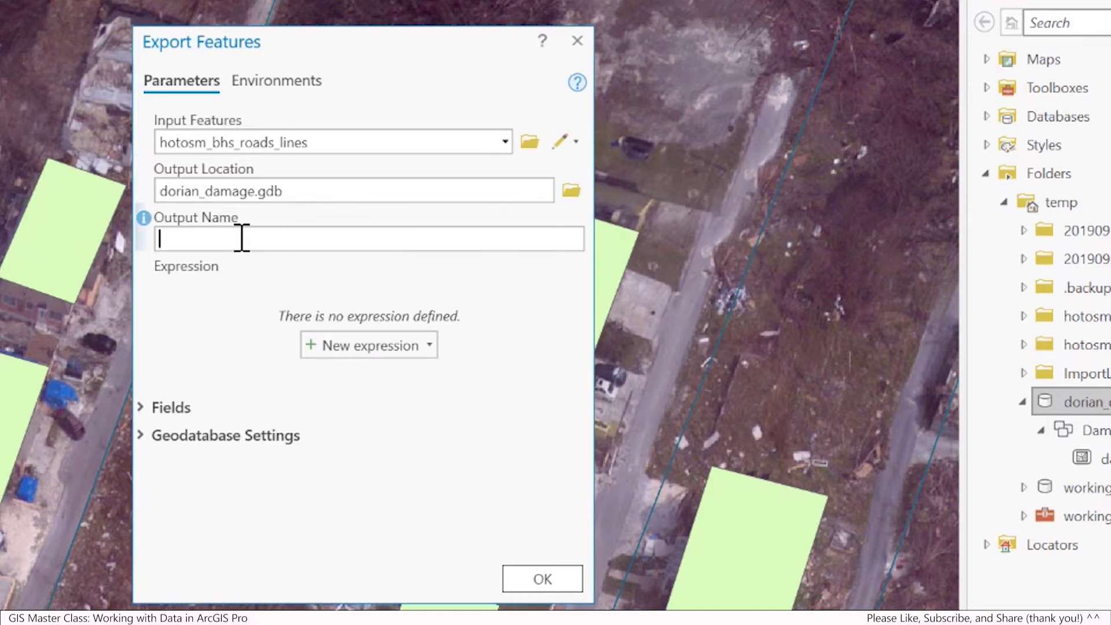
pyautogui.write('study_area_roads')
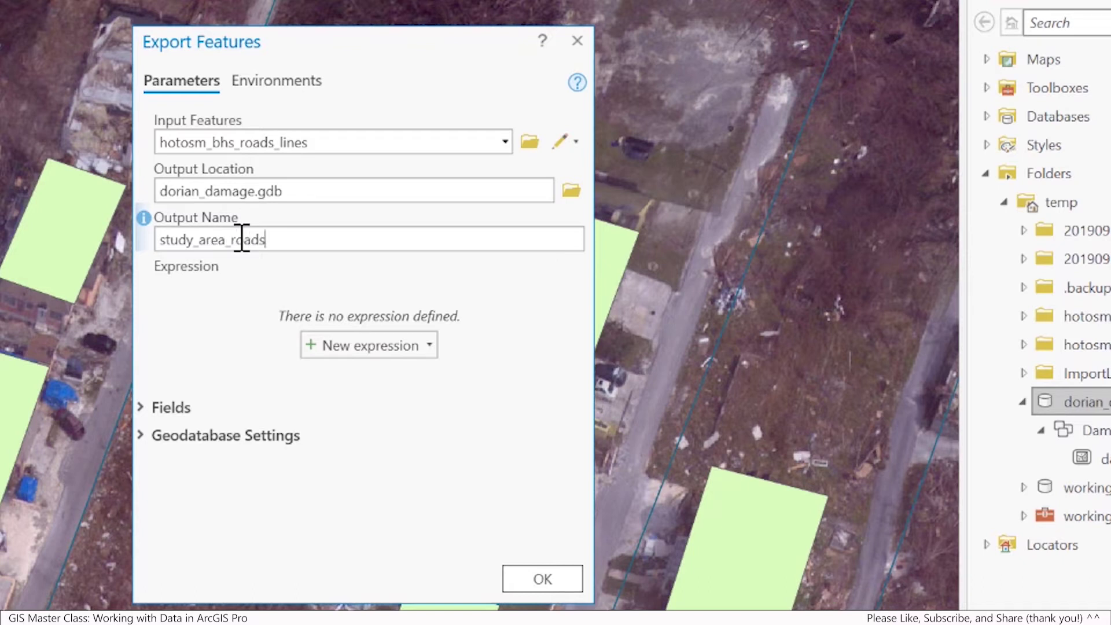
# Set the processing extent to Current Display Extent and run the study_area_roads export.
pyautogui.click(305, 92)
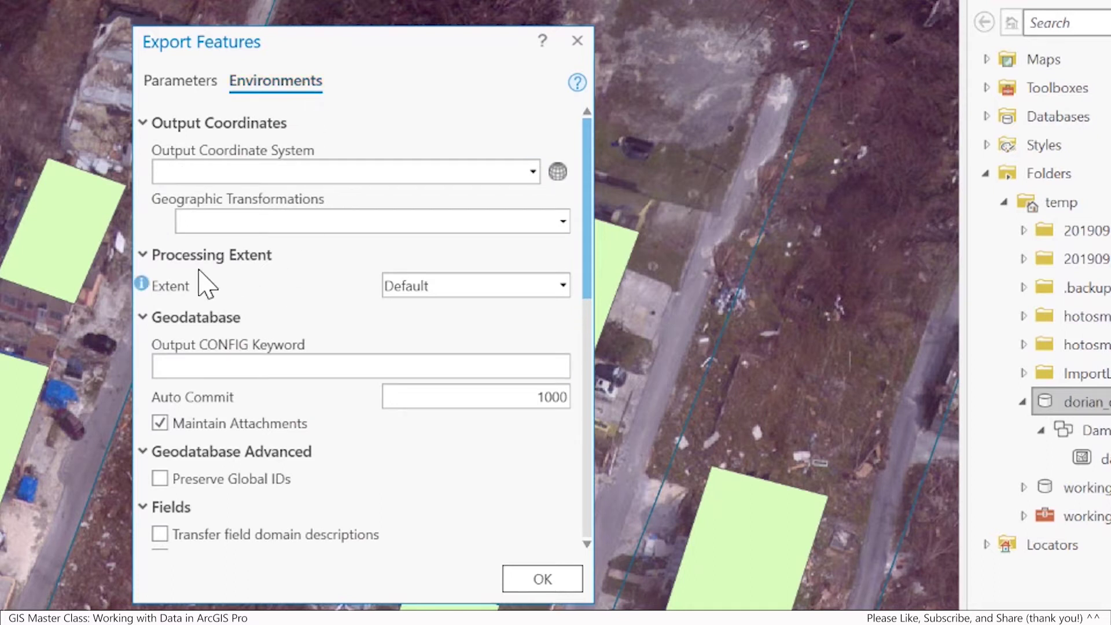
pyautogui.click(562, 285)
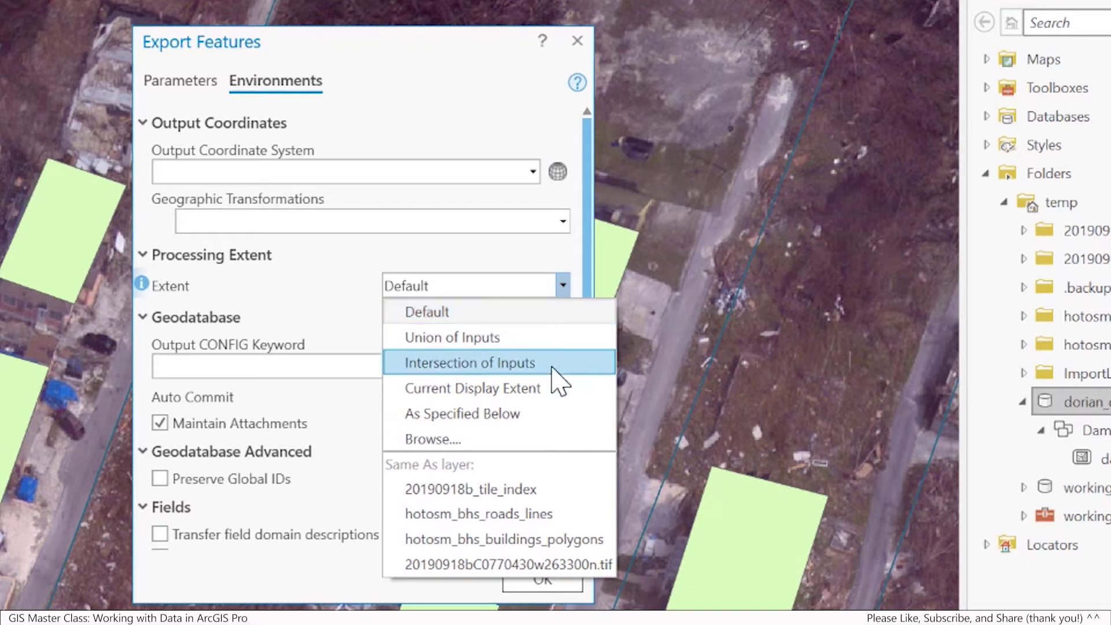
pyautogui.click(544, 389)
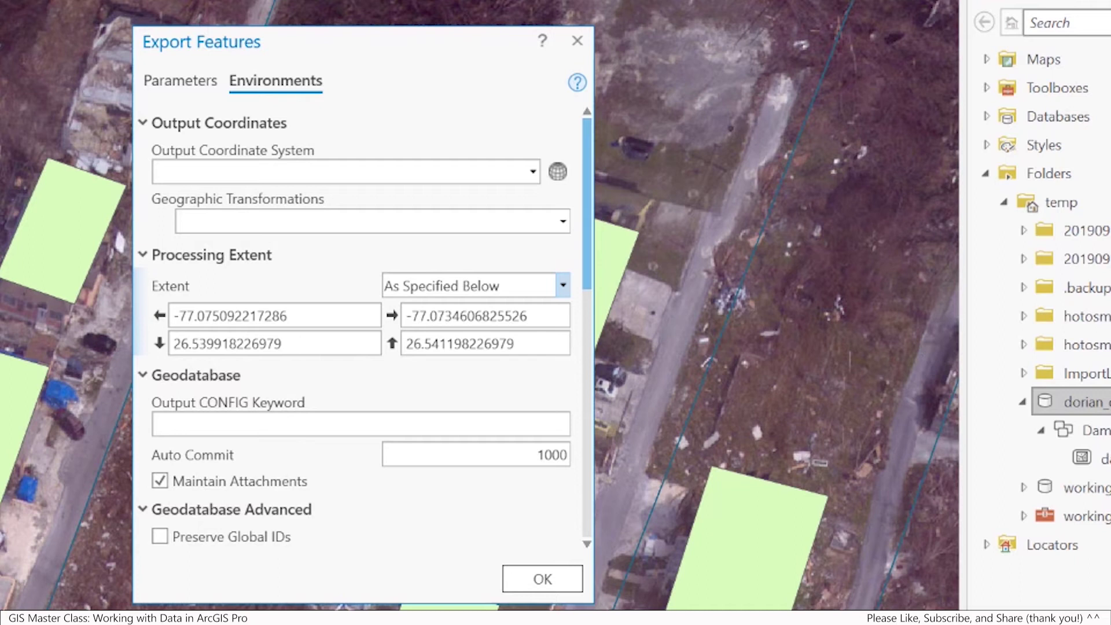
pyautogui.click(172, 91)
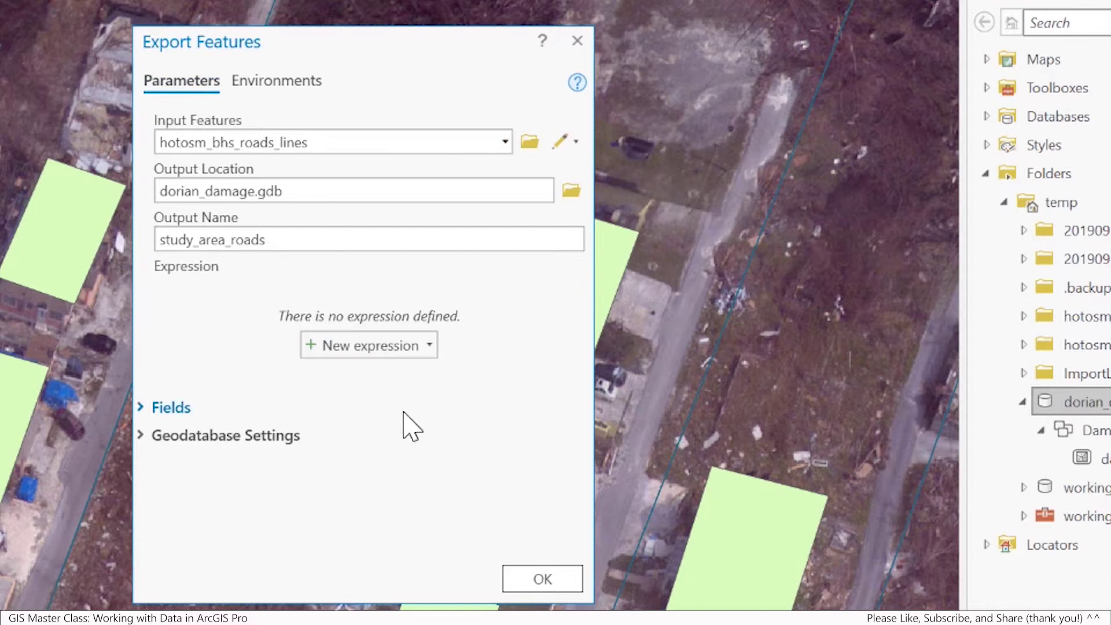
pyautogui.click(545, 580)
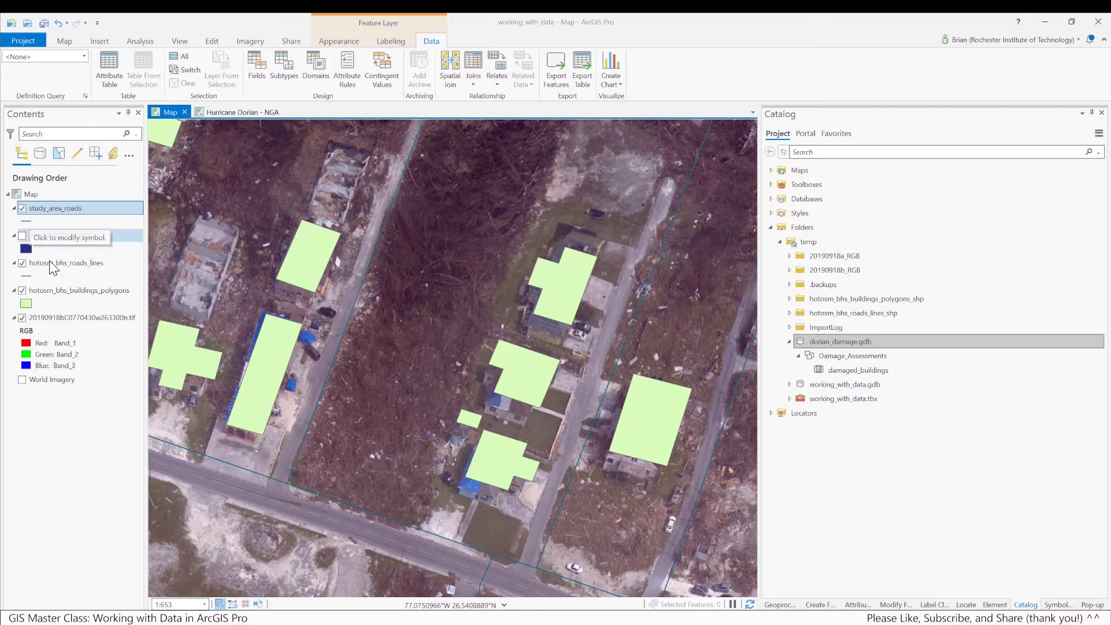
# Hide the original road lines, aerial imagery and building polygon layers.
pyautogui.click(21, 263)
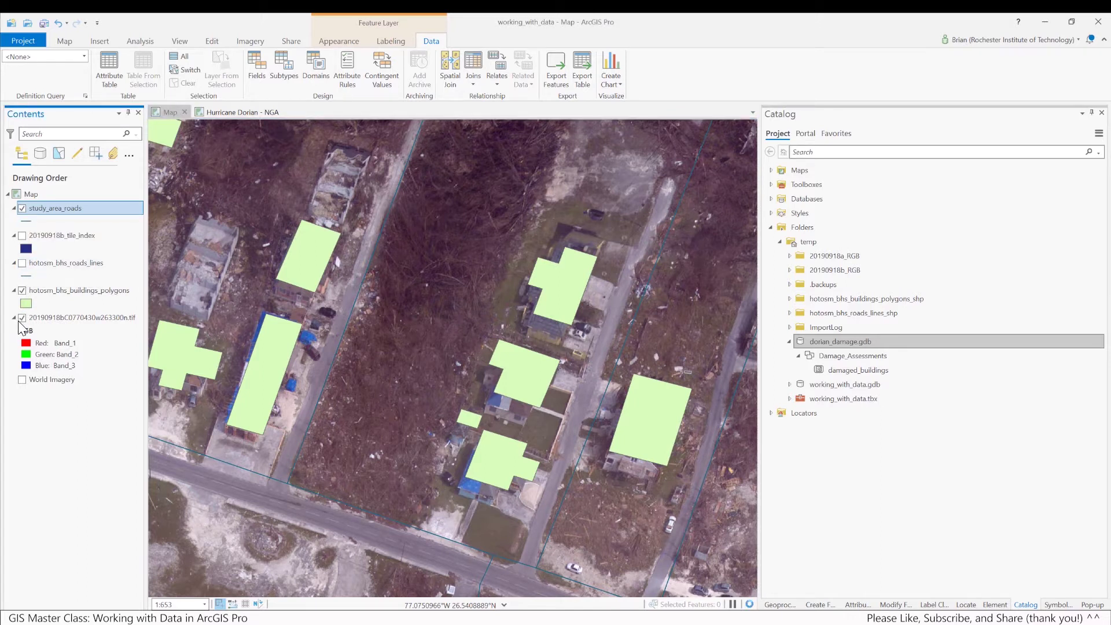
pyautogui.click(21, 319)
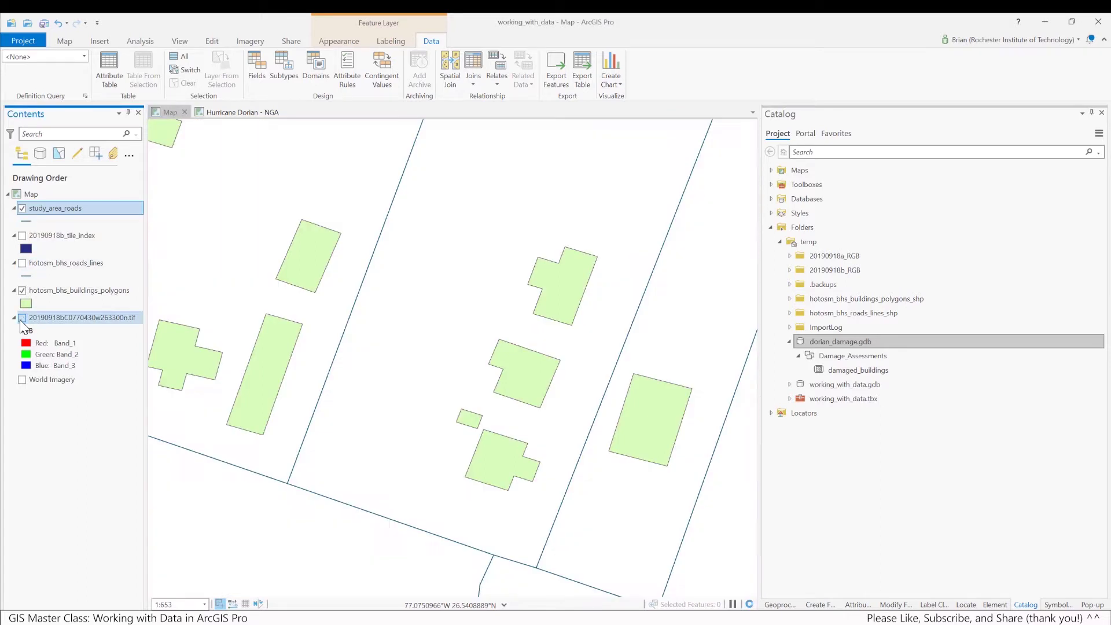
pyautogui.click(22, 291)
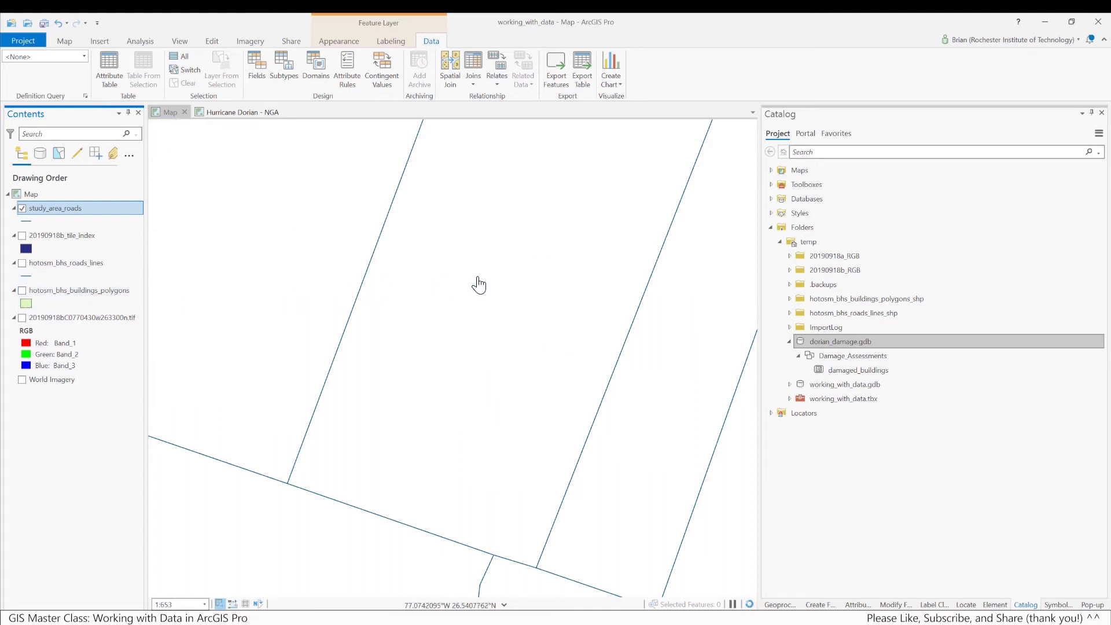
# Zoom out and pan so the whole study_area_roads network is in view.
pyautogui.scroll(-1, 479, 284)
pyautogui.scroll(-1, 479, 283)
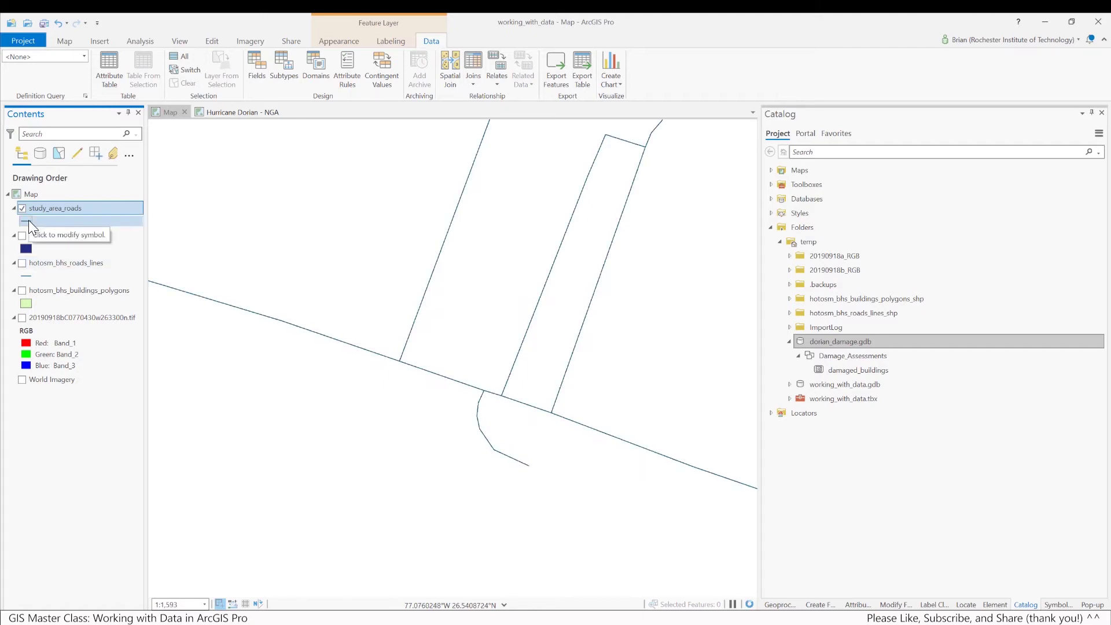
pyautogui.scroll(-1, 511, 330)
pyautogui.scroll(-1, 513, 331)
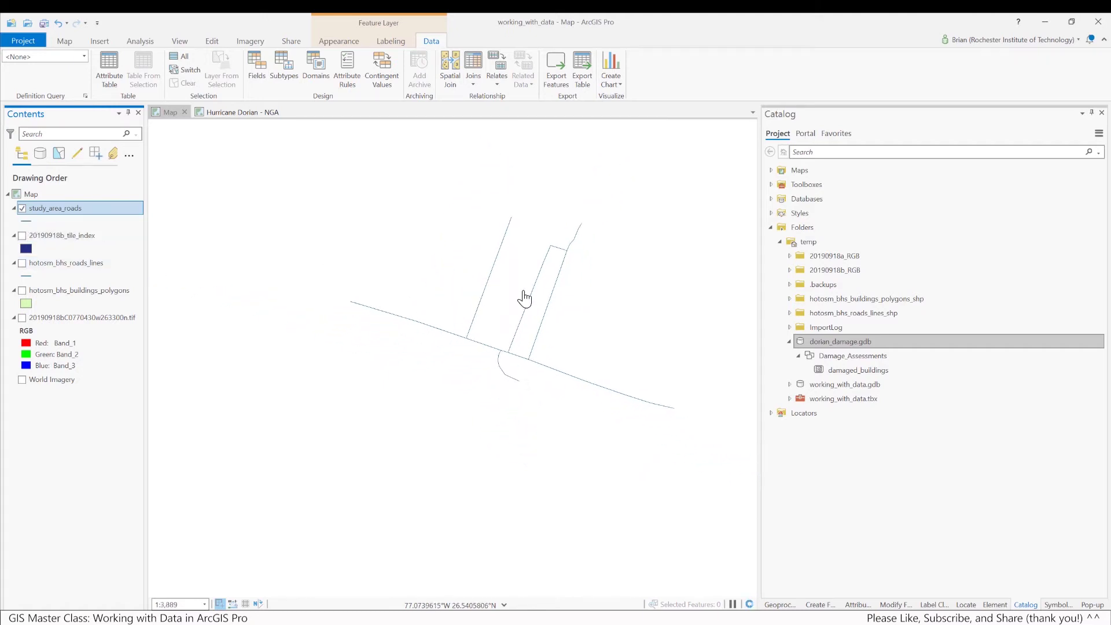
pyautogui.moveTo(526, 293); pyautogui.dragTo(489, 359)
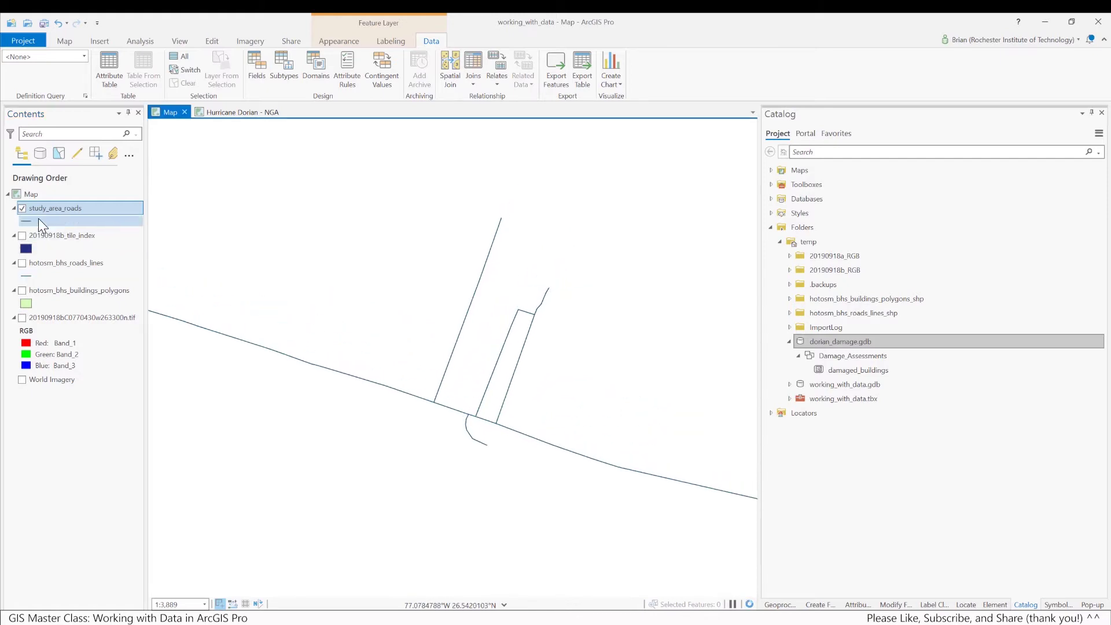
pyautogui.click(99, 222)
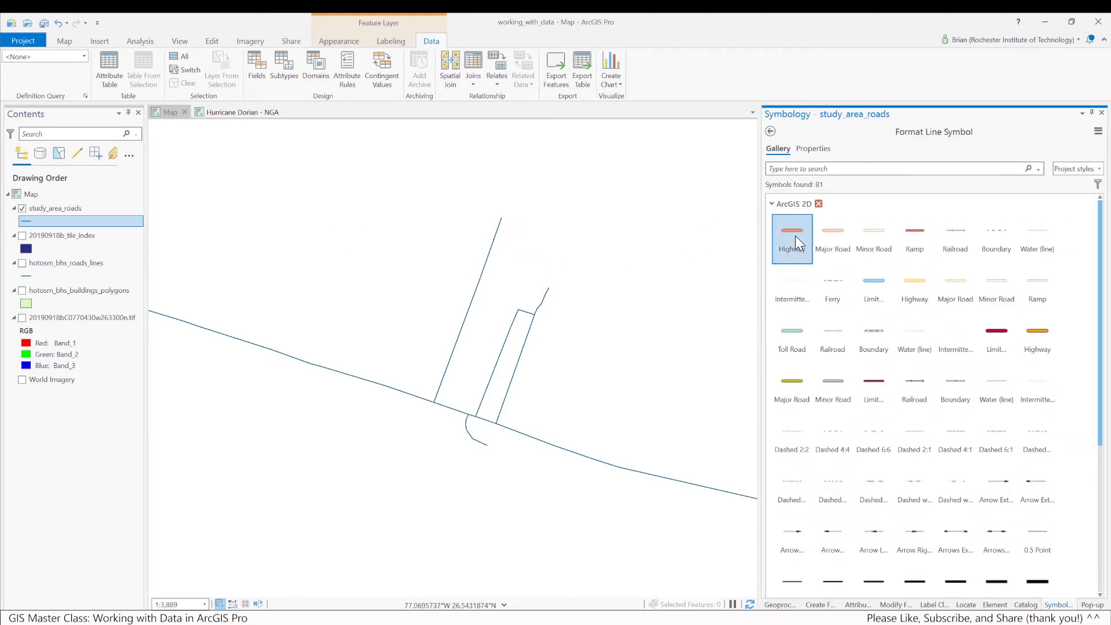
# Give study_area_roads the orange Highway line symbol.
pyautogui.click(794, 234)
pyautogui.scroll(-4, 496, 359)
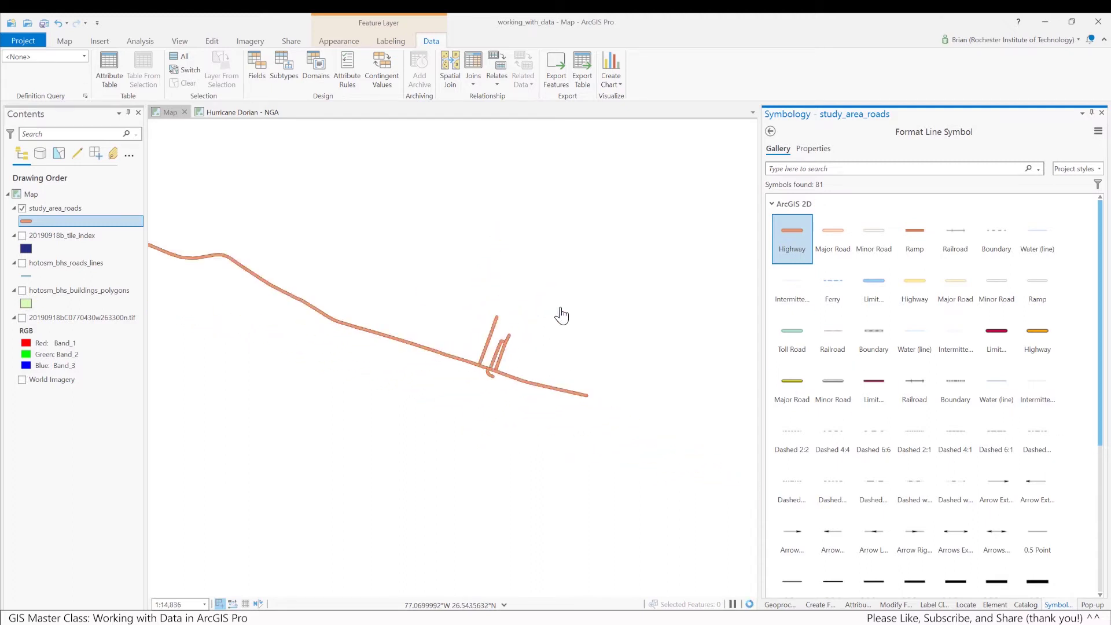
pyautogui.scroll(-1, 556, 342)
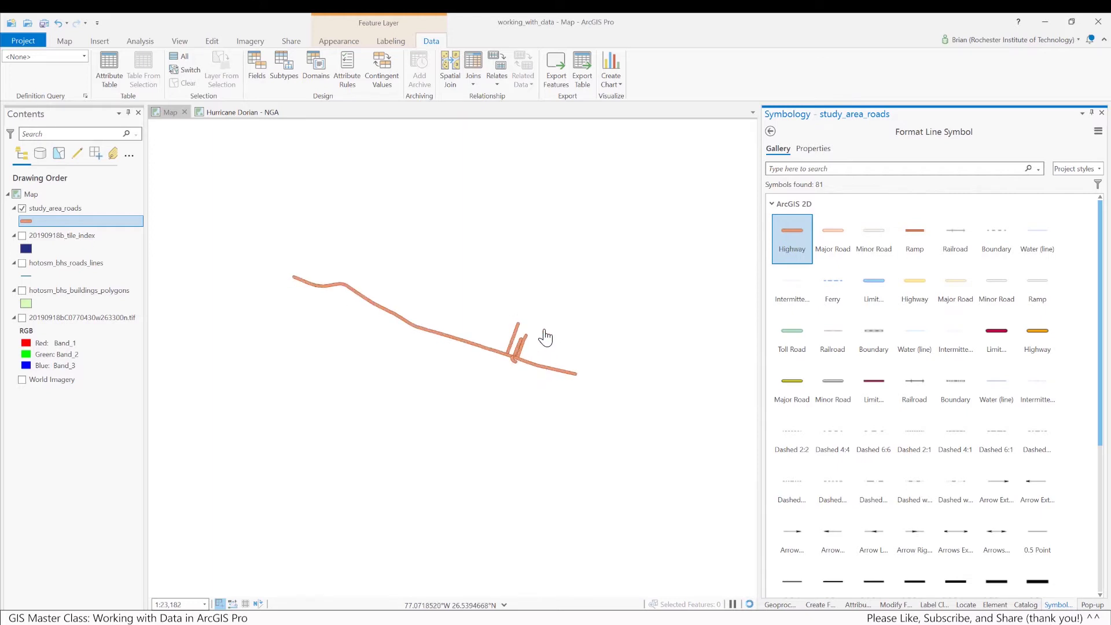
pyautogui.scroll(2, 542, 337)
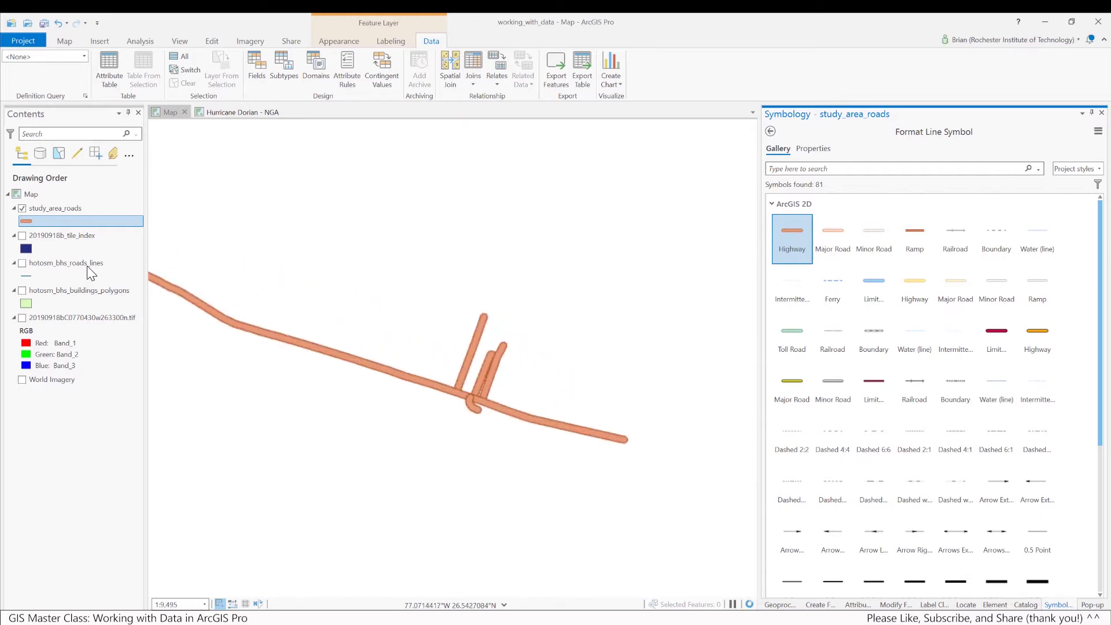
# Show hotosm_bhs_roads_lines briefly for comparison, then hide it again.
pyautogui.click(23, 264)
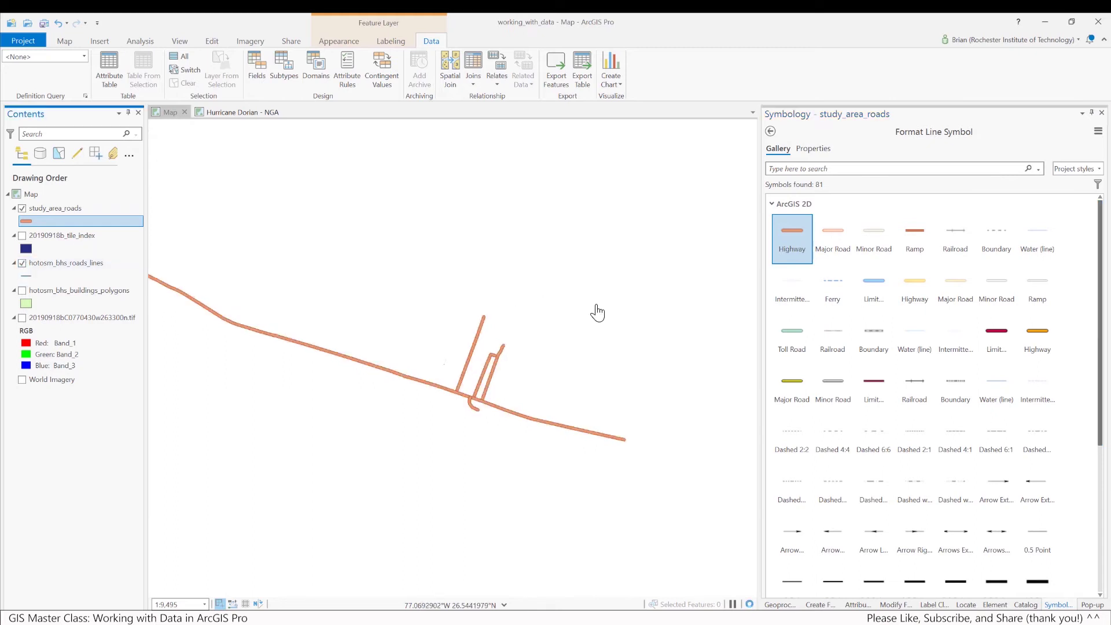
pyautogui.scroll(-2, 598, 313)
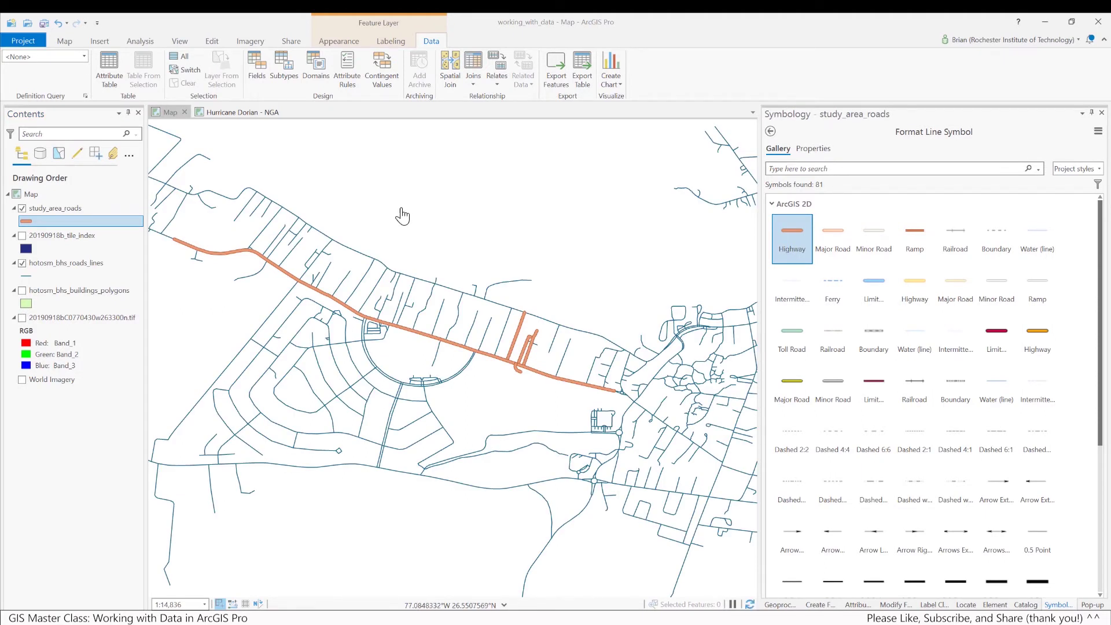
pyautogui.scroll(1, 546, 345)
pyautogui.scroll(2, 547, 345)
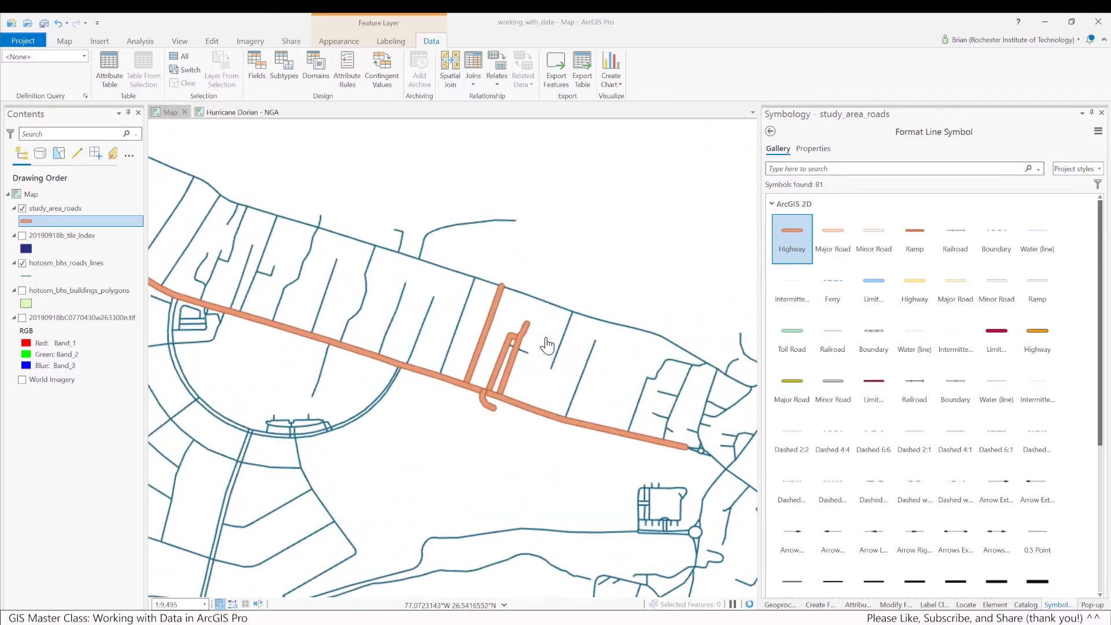
pyautogui.click(22, 264)
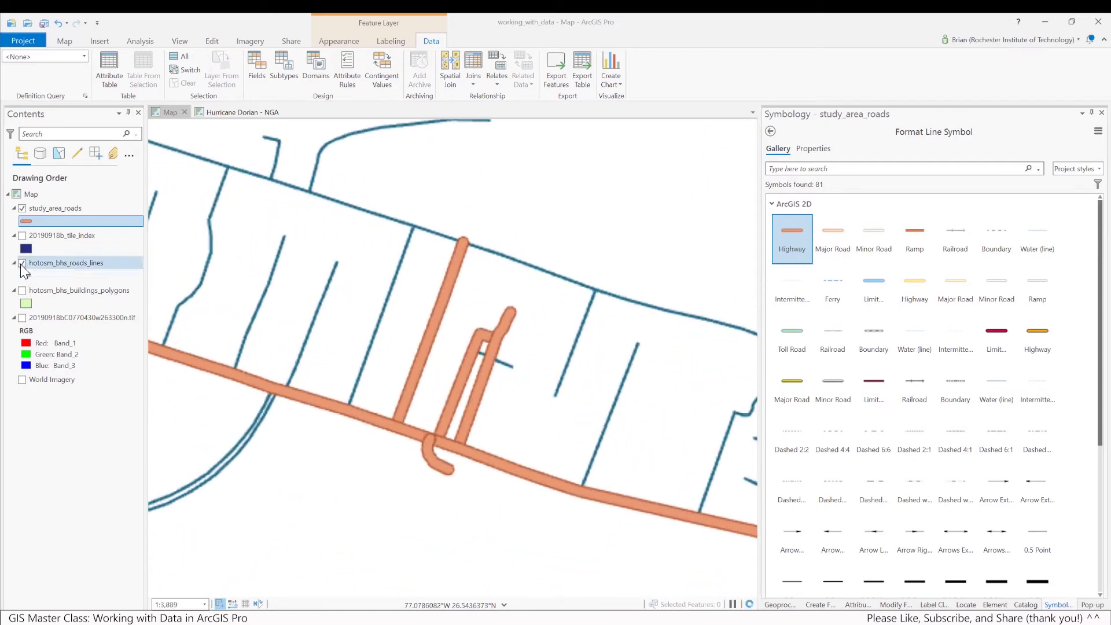
# Remove hotosm_bhs_roads_lines and show the aerial imagery centred on the damaged houses.
pyautogui.rightClick(55, 265)
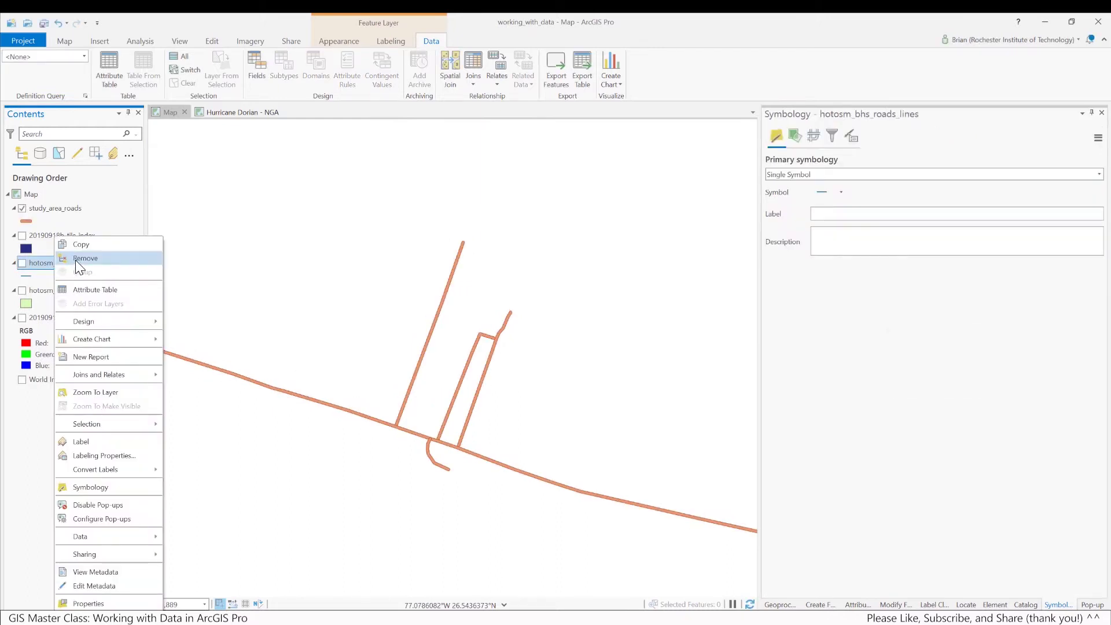
pyautogui.press('Escape')
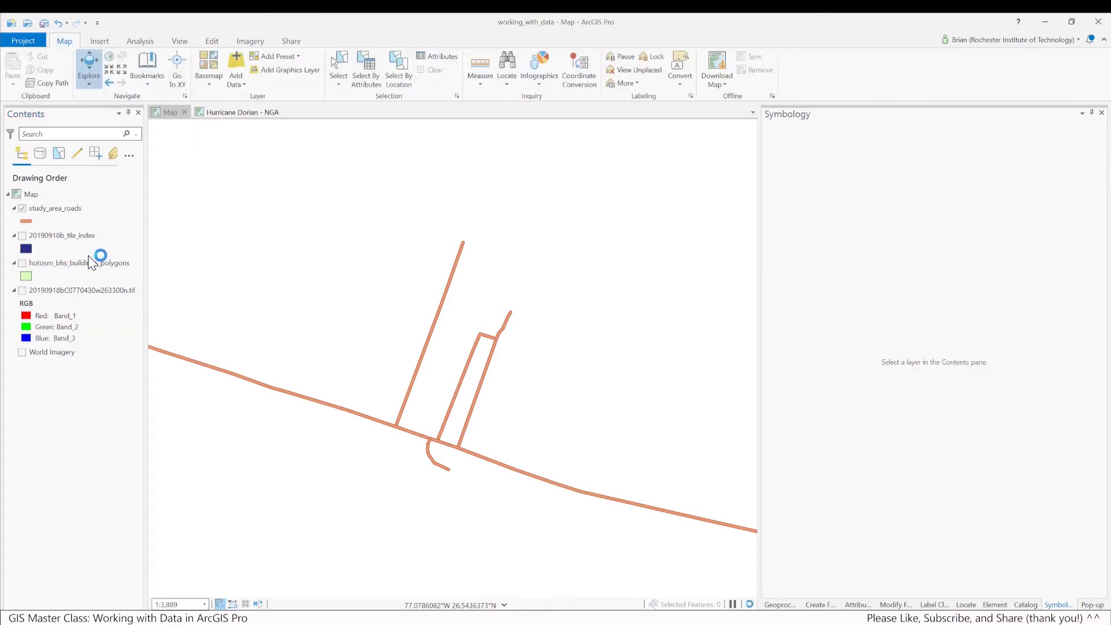
pyautogui.click(22, 291)
pyautogui.scroll(2, 439, 416)
pyautogui.scroll(5, 437, 415)
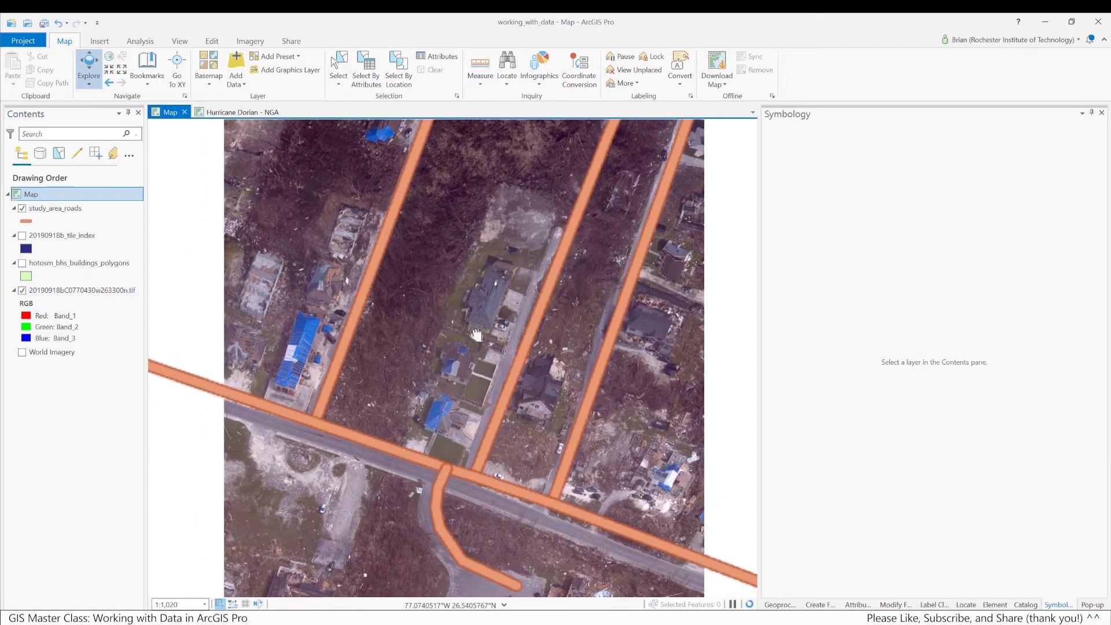
pyautogui.scroll(2, 477, 349)
pyautogui.moveTo(477, 349); pyautogui.dragTo(542, 399)
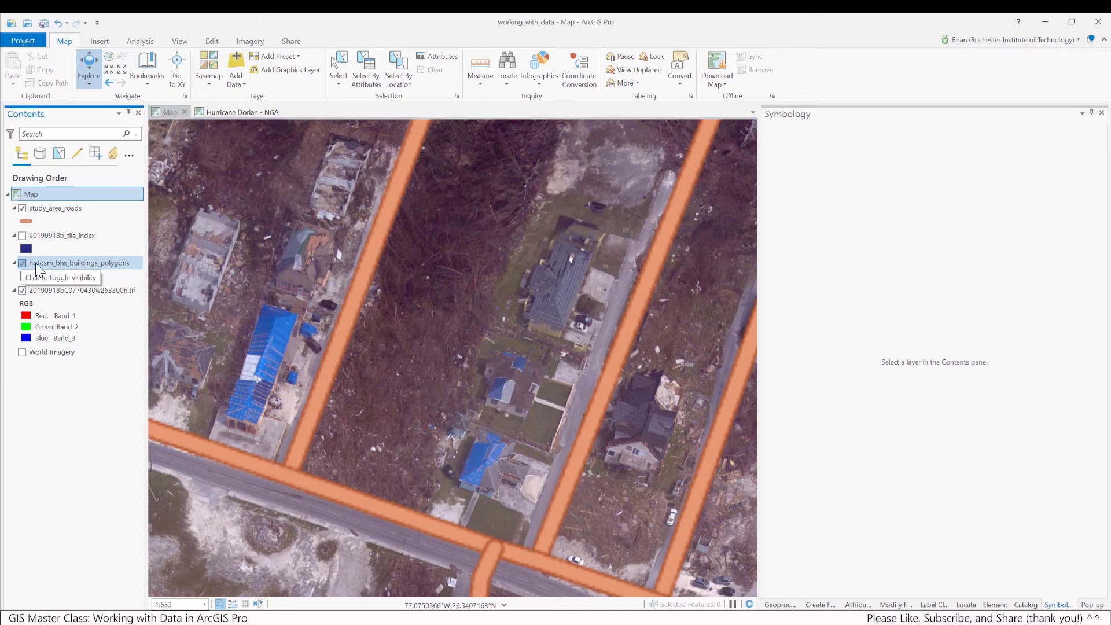
# Turn on the building footprint polygons and select that layer.
pyautogui.click(23, 264)
pyautogui.click(23, 291)
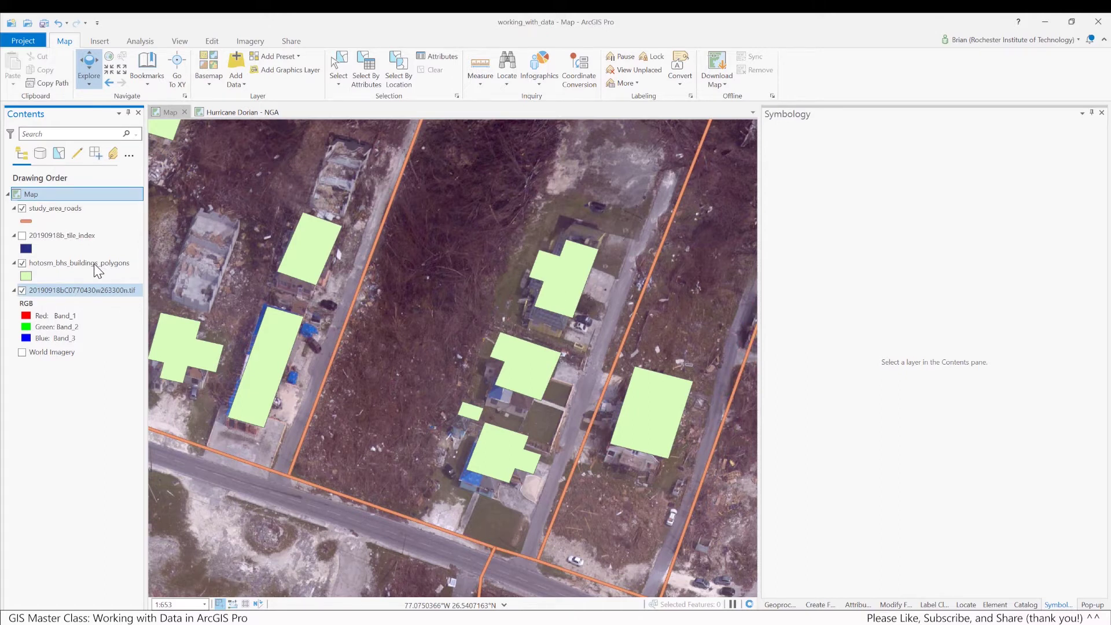
pyautogui.click(24, 289)
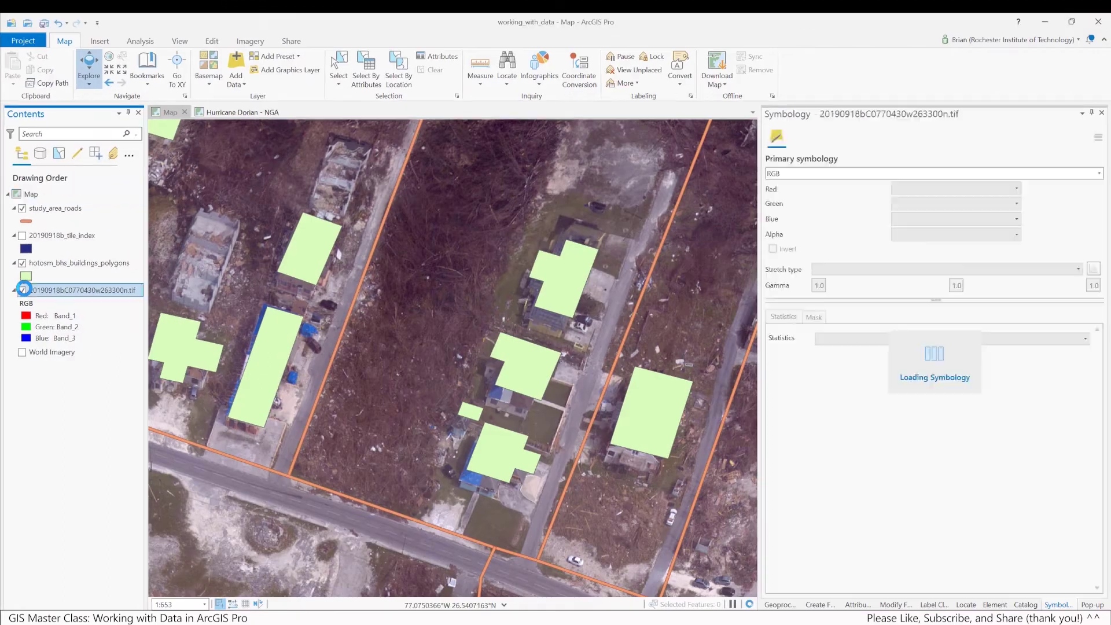
pyautogui.press('Up')
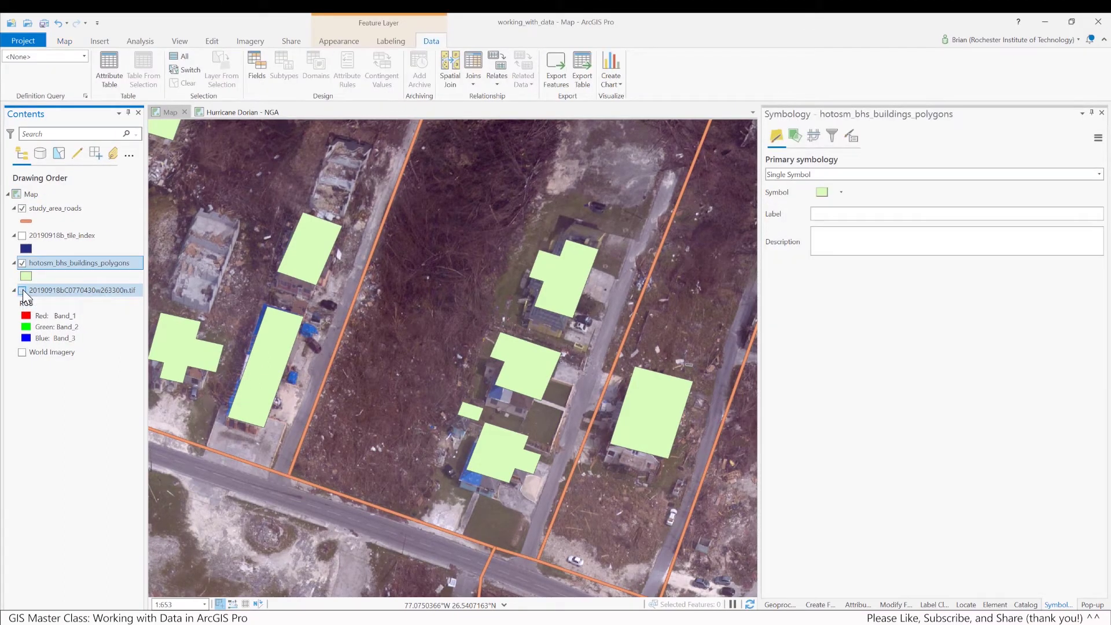
# Hide the aerial imagery and refresh dorian_damage.gdb in the Catalog.
pyautogui.click(24, 290)
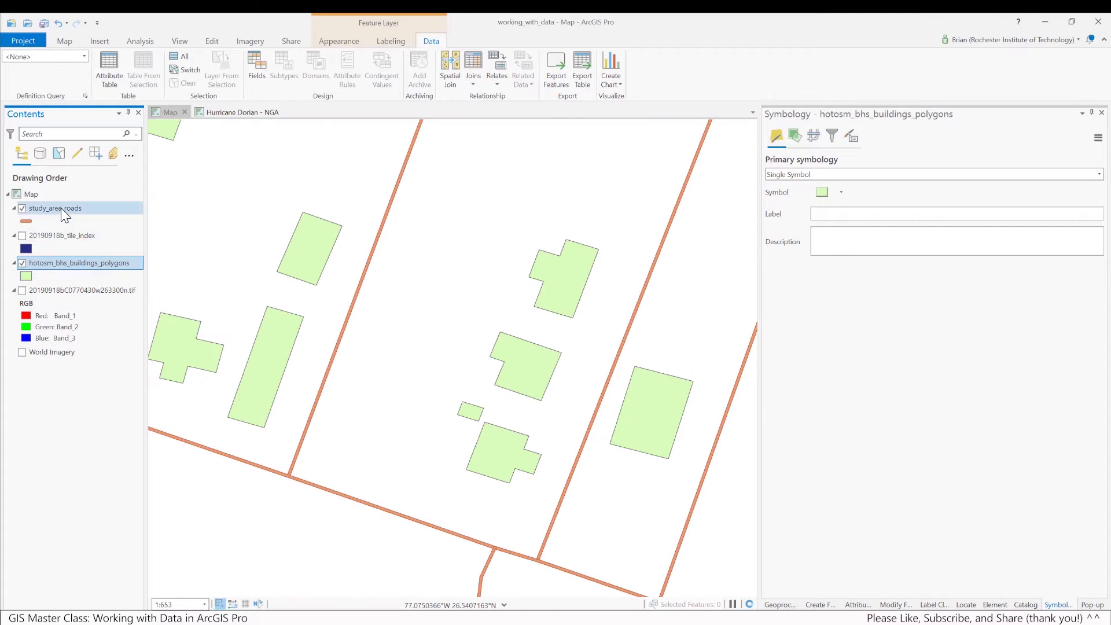
pyautogui.click(1036, 606)
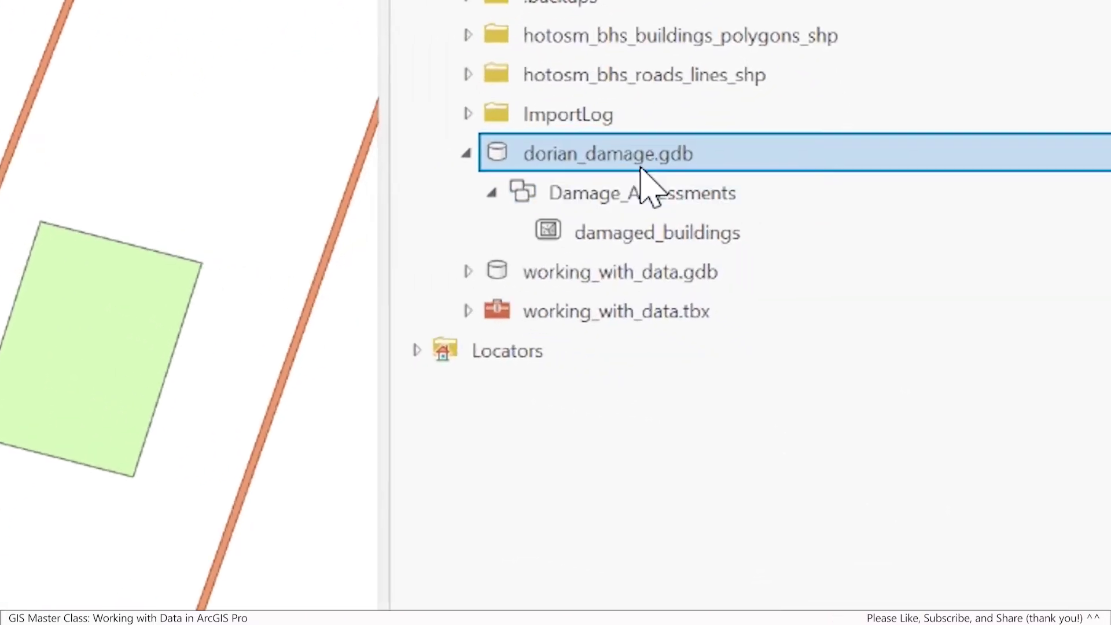
pyautogui.rightClick(637, 165)
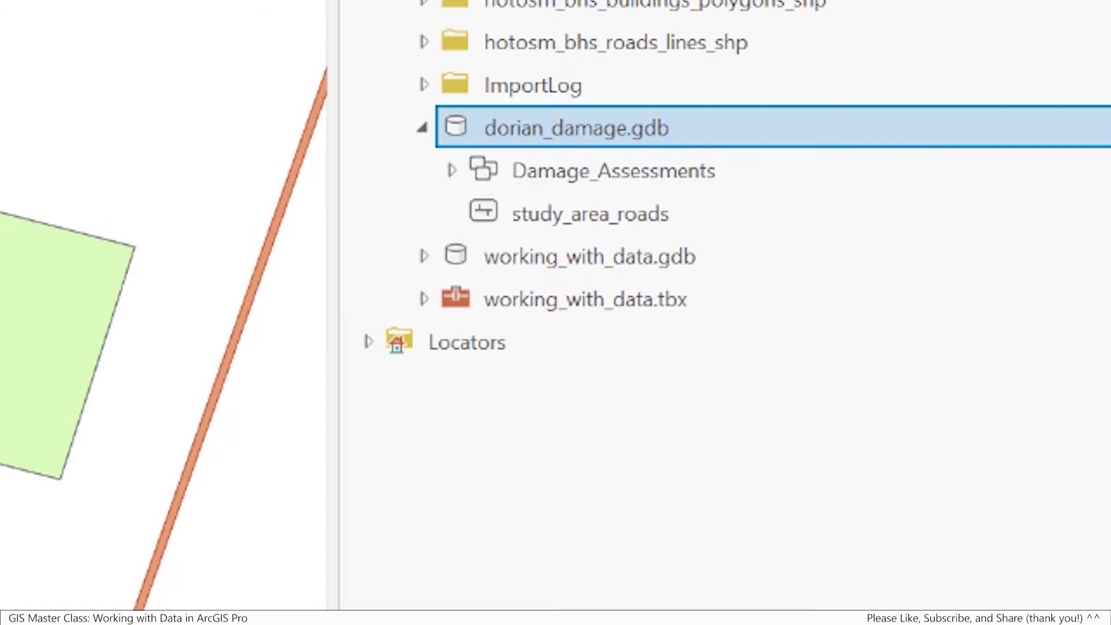
pyautogui.moveTo(593, 227)
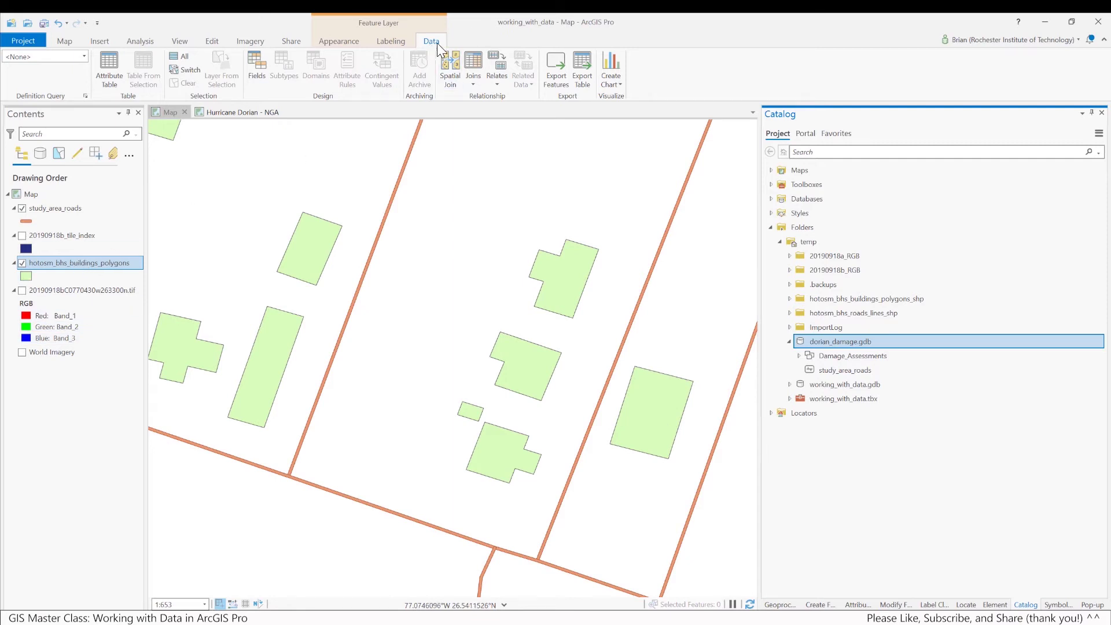
# Export the building polygons to dorian_damage.gdb named study_area_buildings.
pyautogui.click(556, 74)
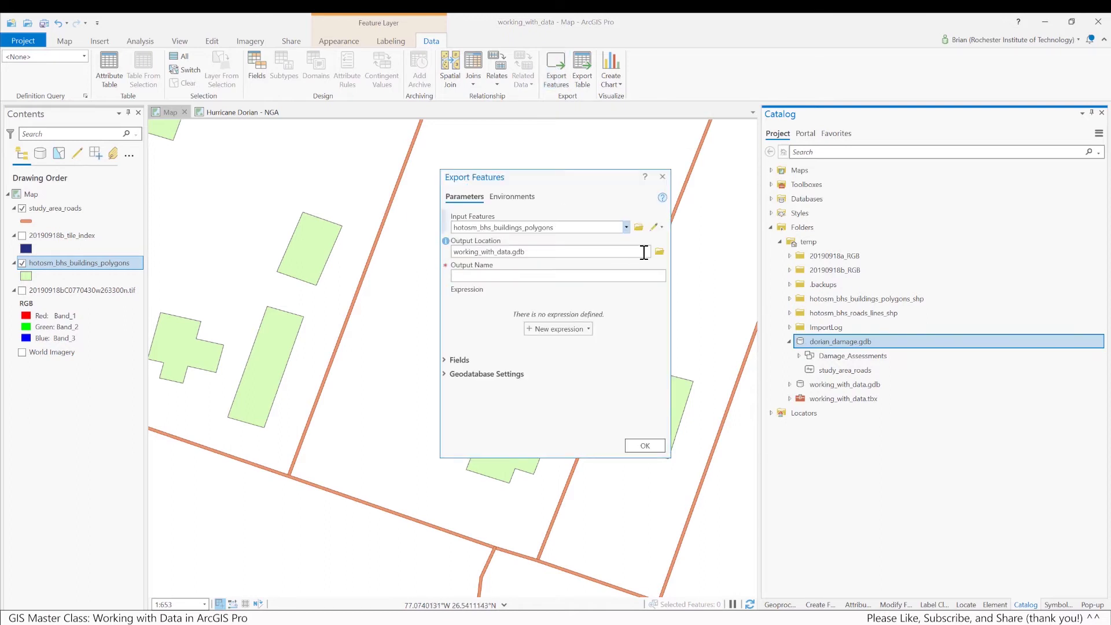
pyautogui.click(660, 252)
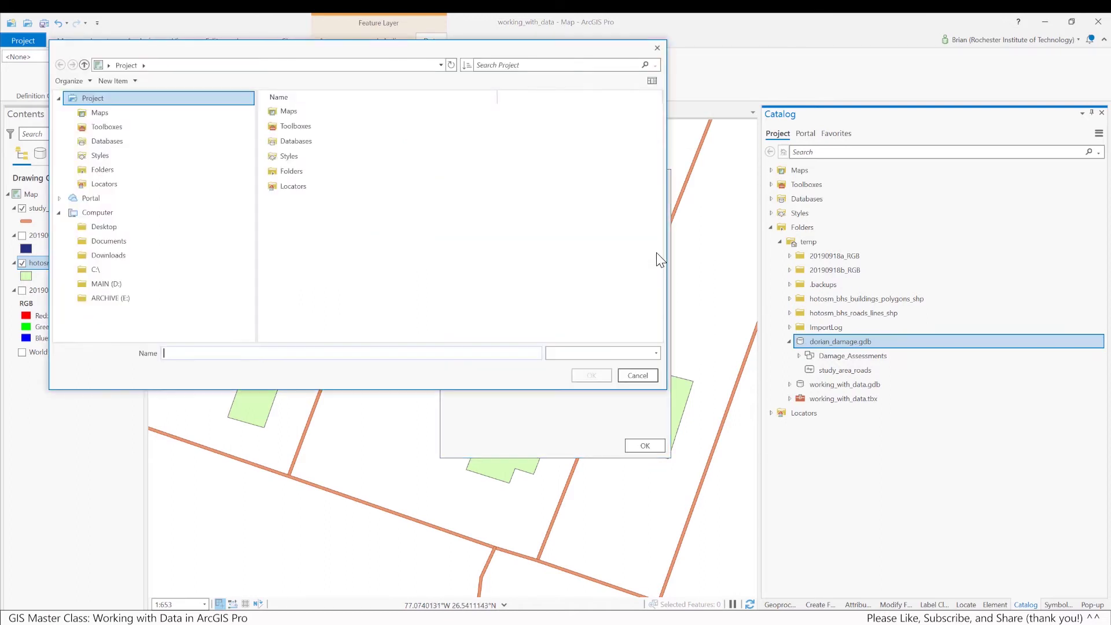
pyautogui.click(328, 203)
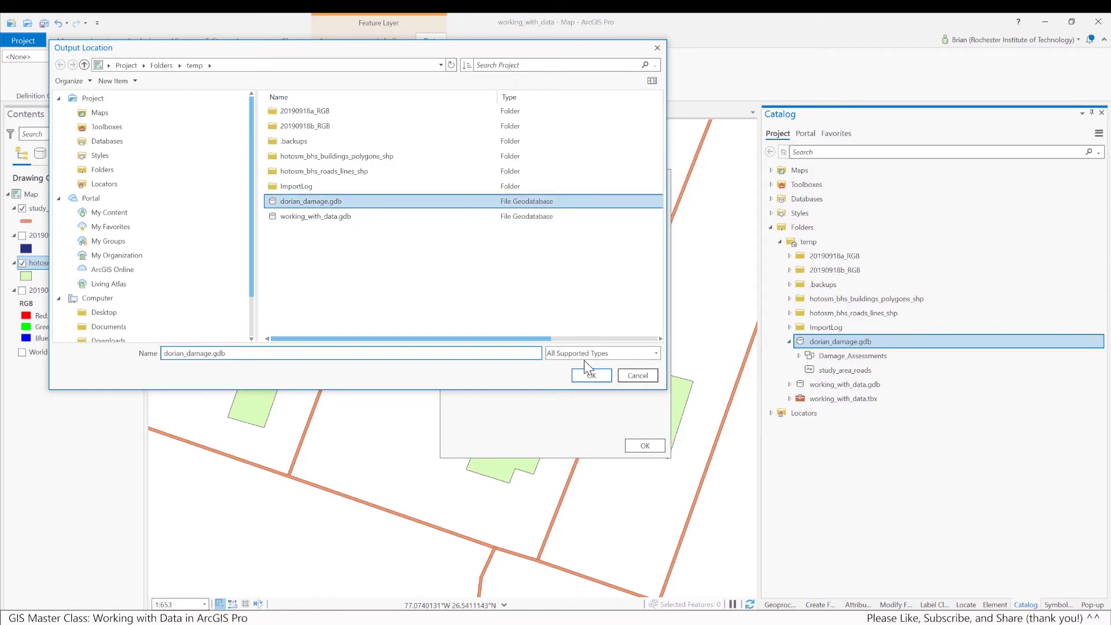
pyautogui.click(596, 375)
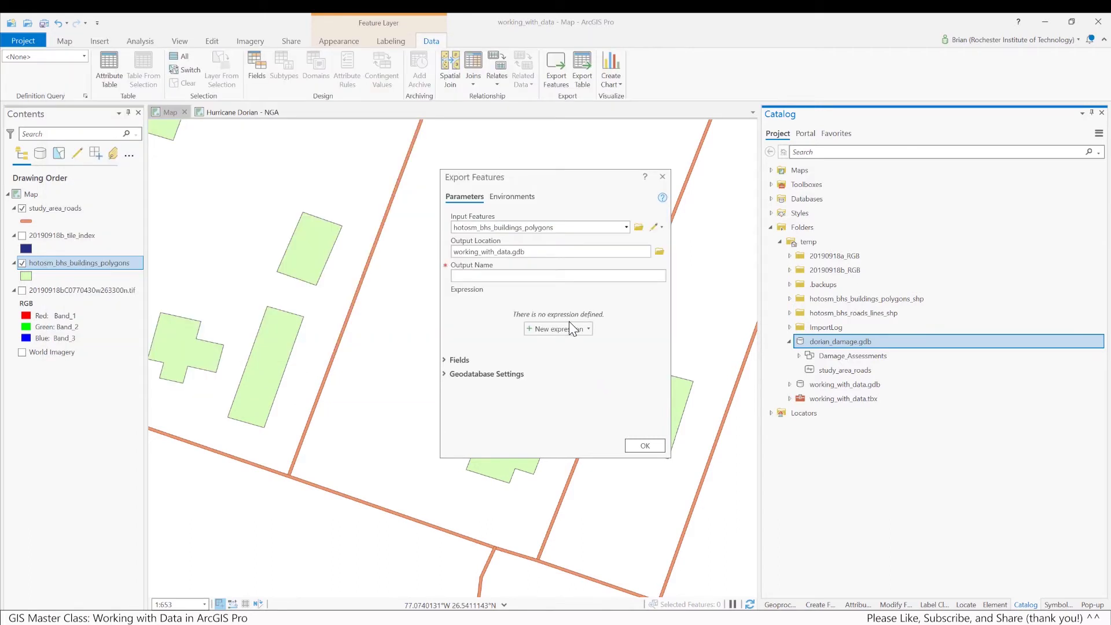
pyautogui.click(498, 275)
pyautogui.write('study')
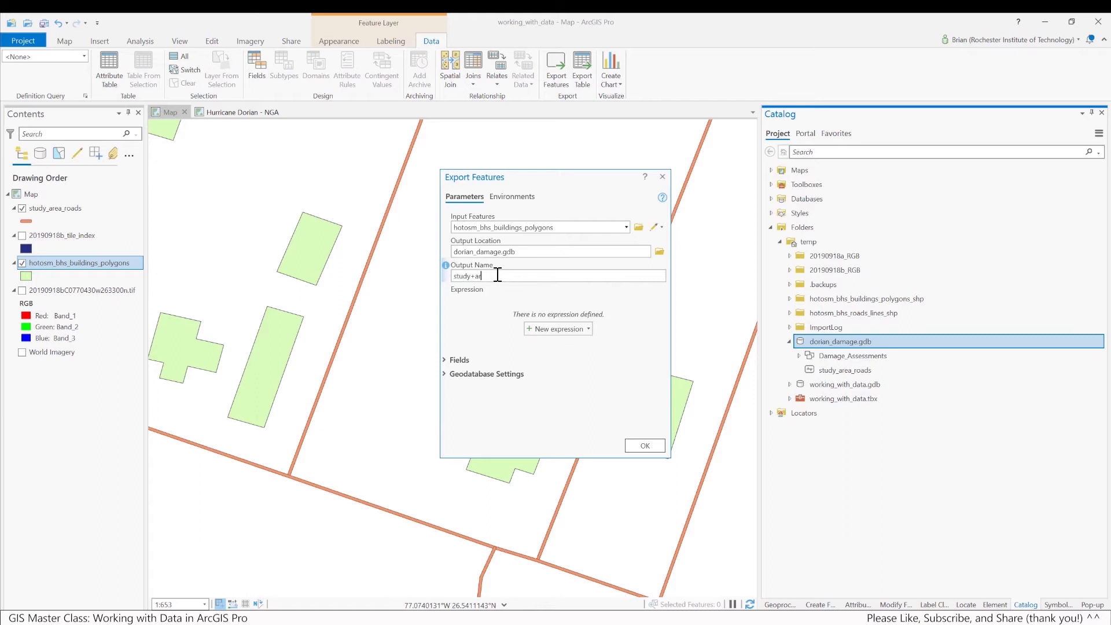
pyautogui.press('BackSpace')
pyautogui.press('BackSpace')
pyautogui.press('BackSpace')
pyautogui.write('_area_buildings')
# Limit processing to the Current Display Extent and run the buildings export.
pyautogui.click(510, 197)
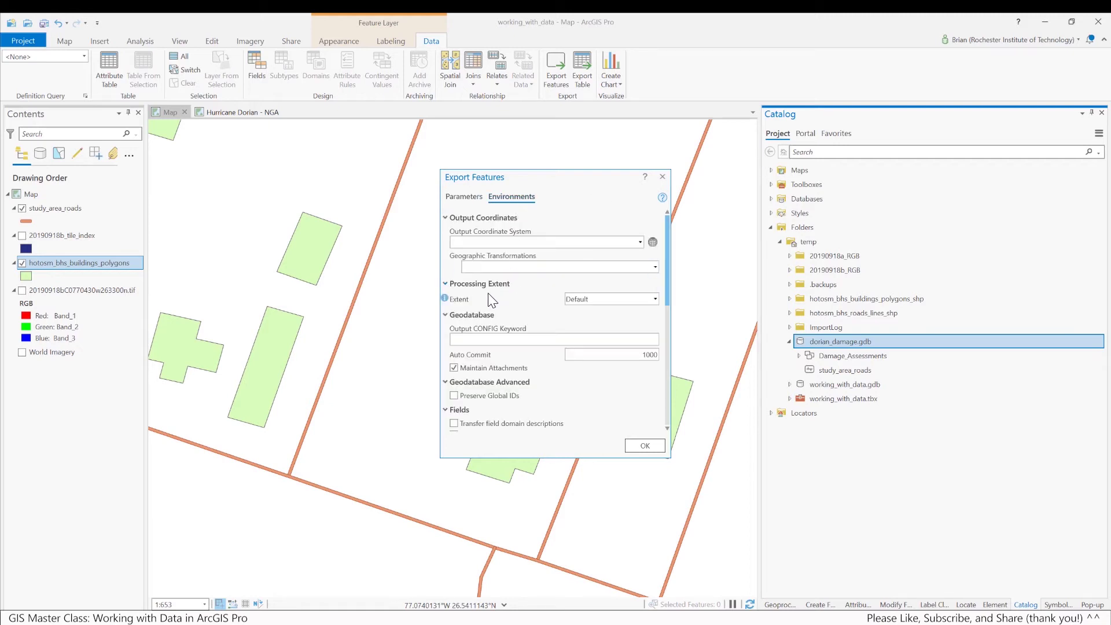
pyautogui.click(655, 300)
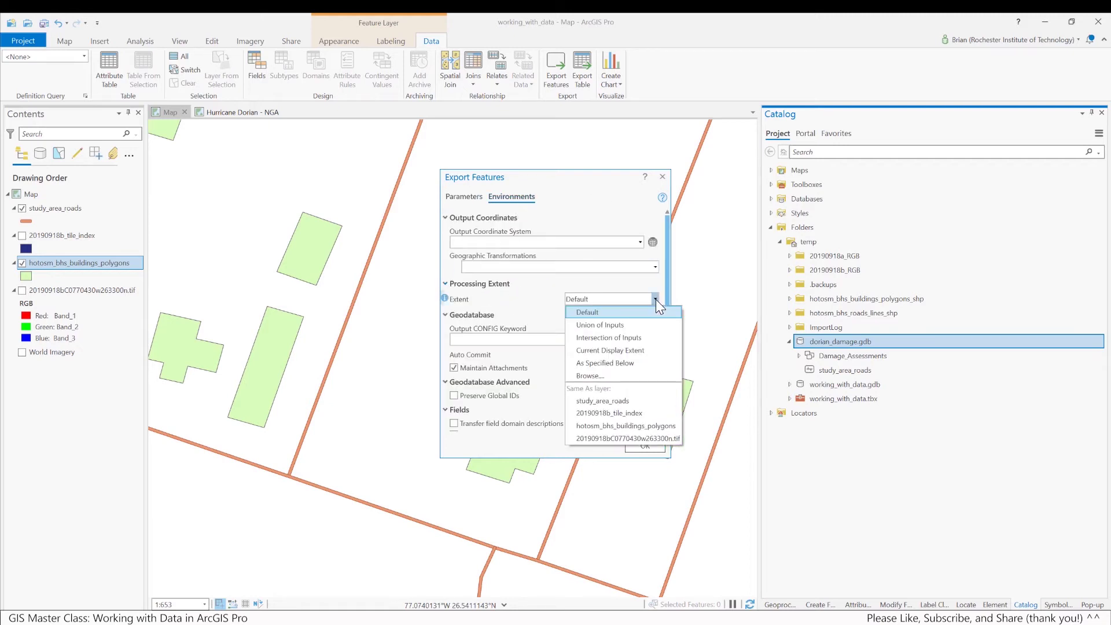
pyautogui.click(642, 351)
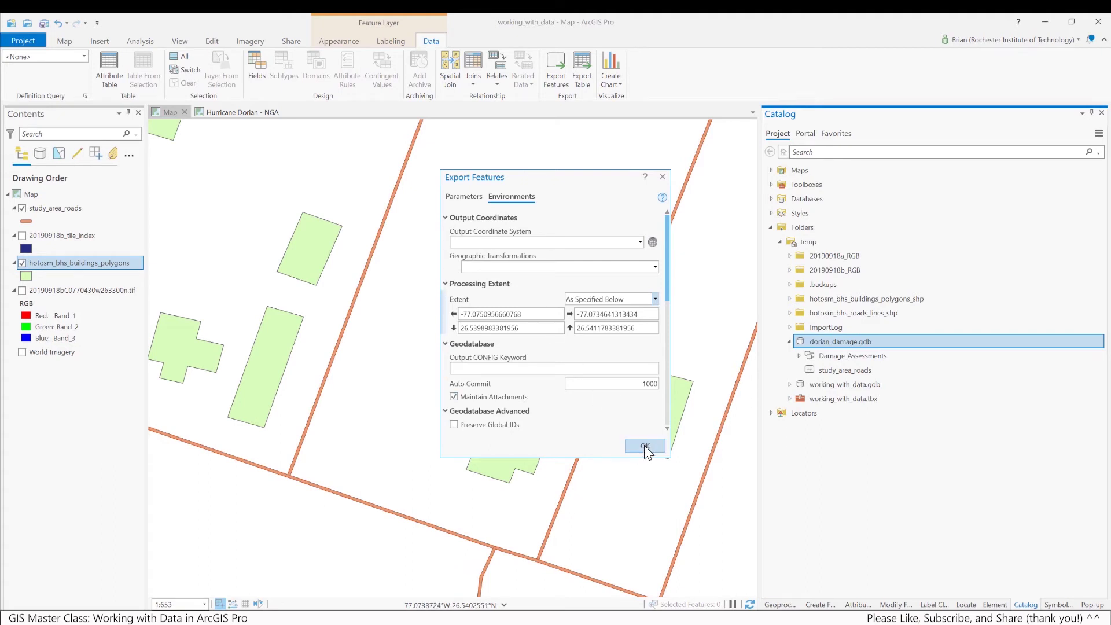
pyautogui.click(470, 199)
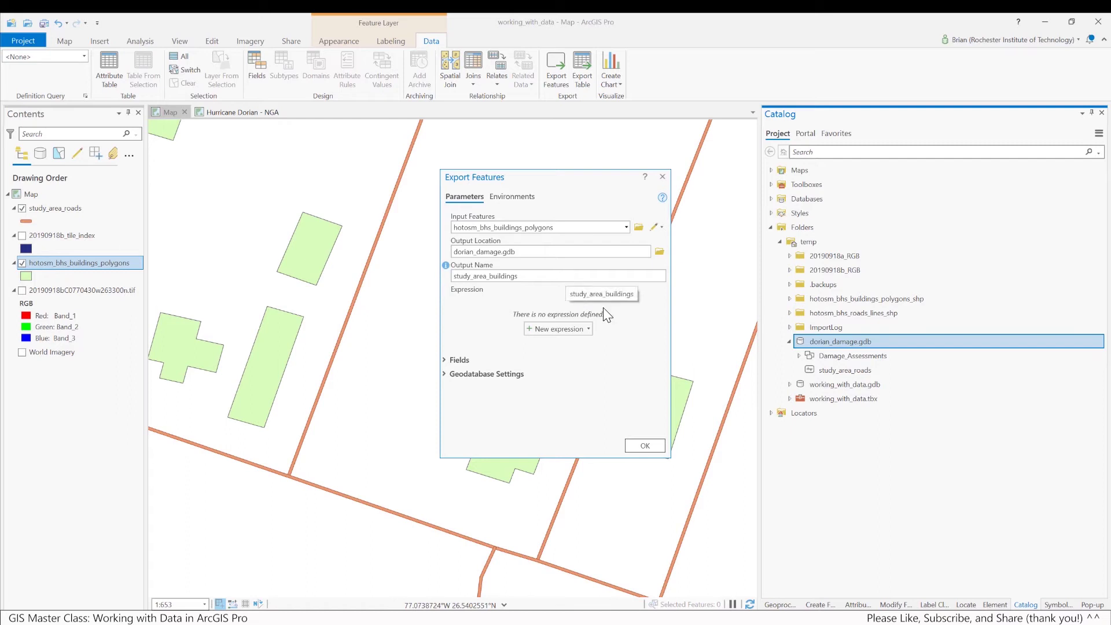
pyautogui.click(646, 445)
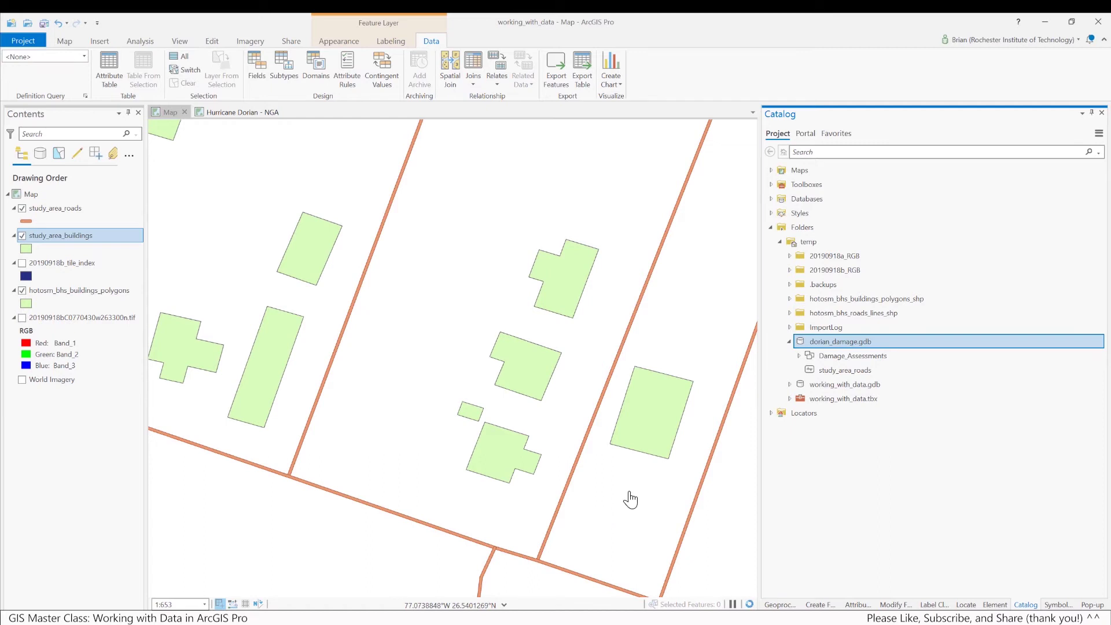
# Refresh dorian_damage.gdb to reveal study_area_buildings, then hide hotosm_bhs_buildings_polygons.
pyautogui.rightClick(825, 347)
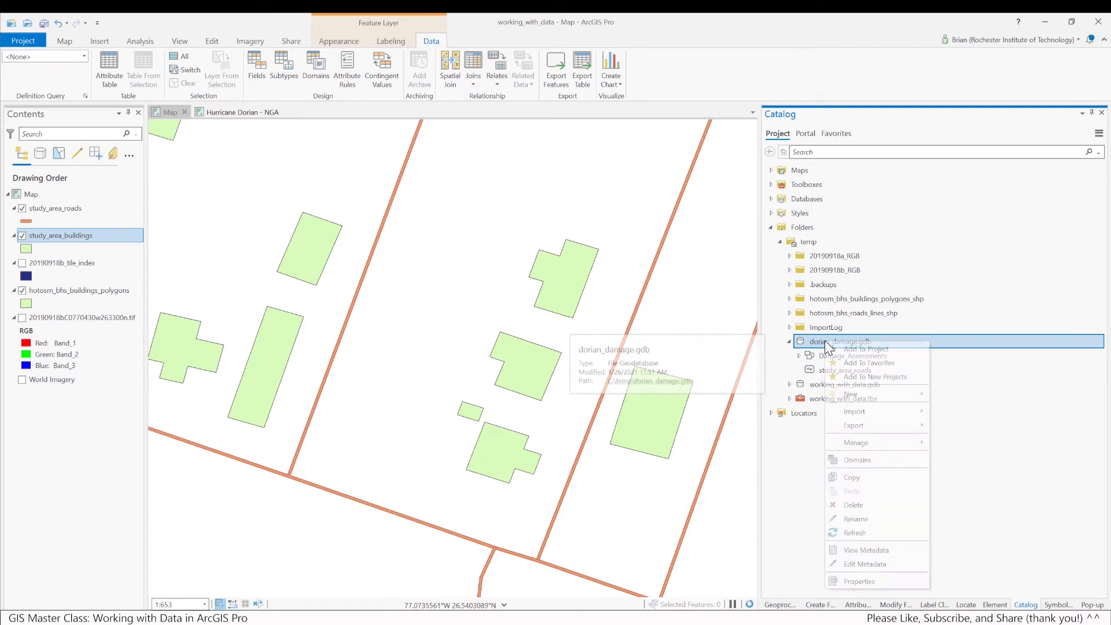
pyautogui.click(880, 530)
pyautogui.click(861, 371)
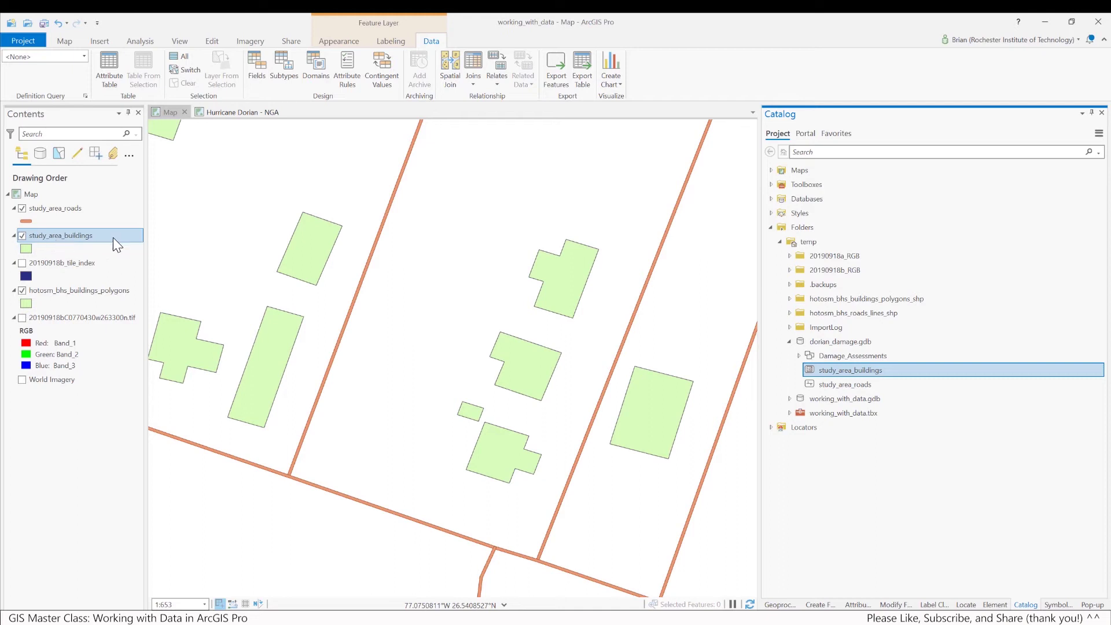
pyautogui.click(22, 290)
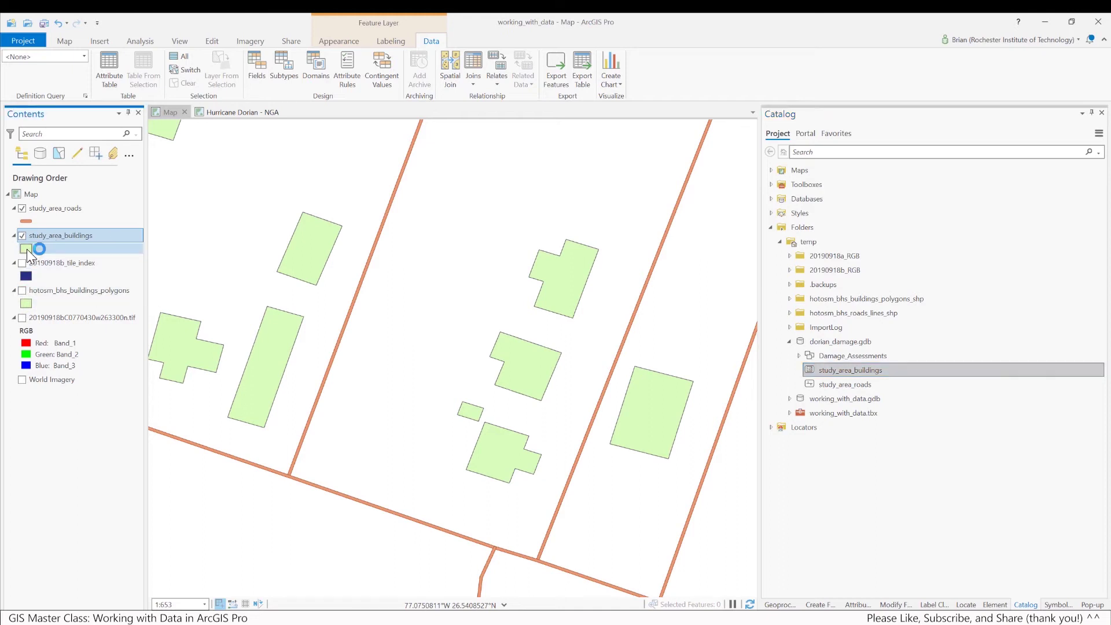
# Give the study_area_buildings polygons a salmon red fill.
pyautogui.click(26, 250)
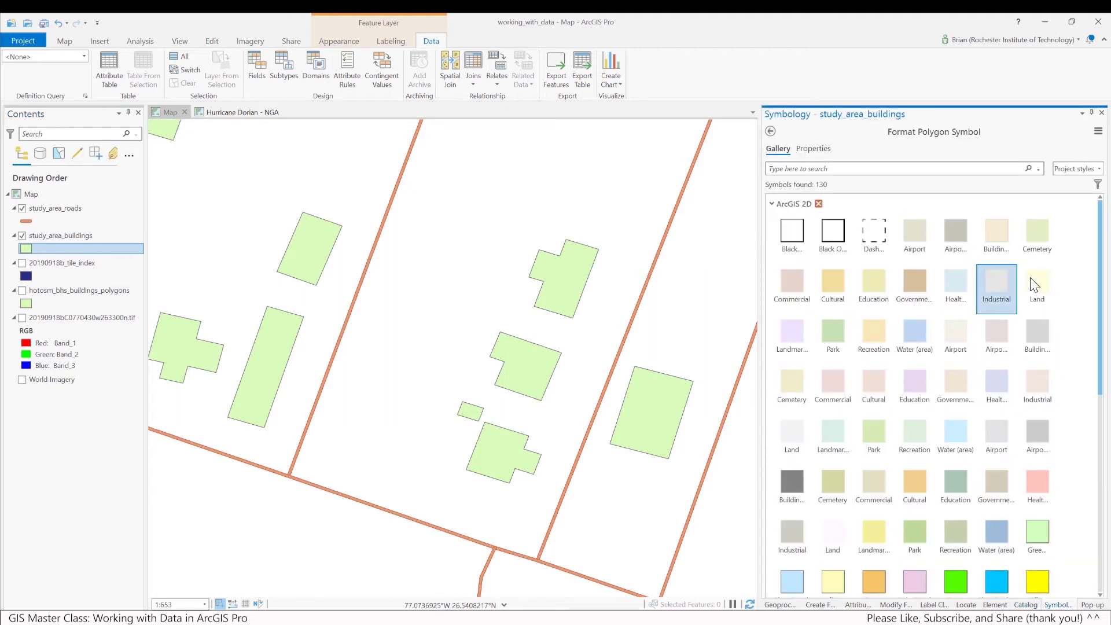
pyautogui.click(823, 150)
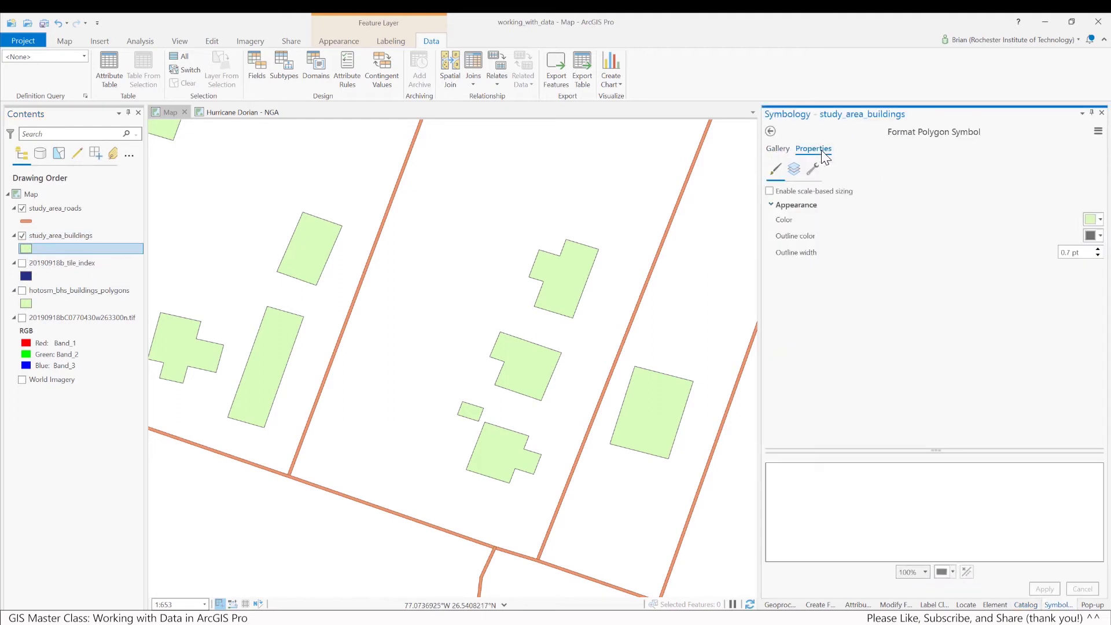
pyautogui.click(1101, 221)
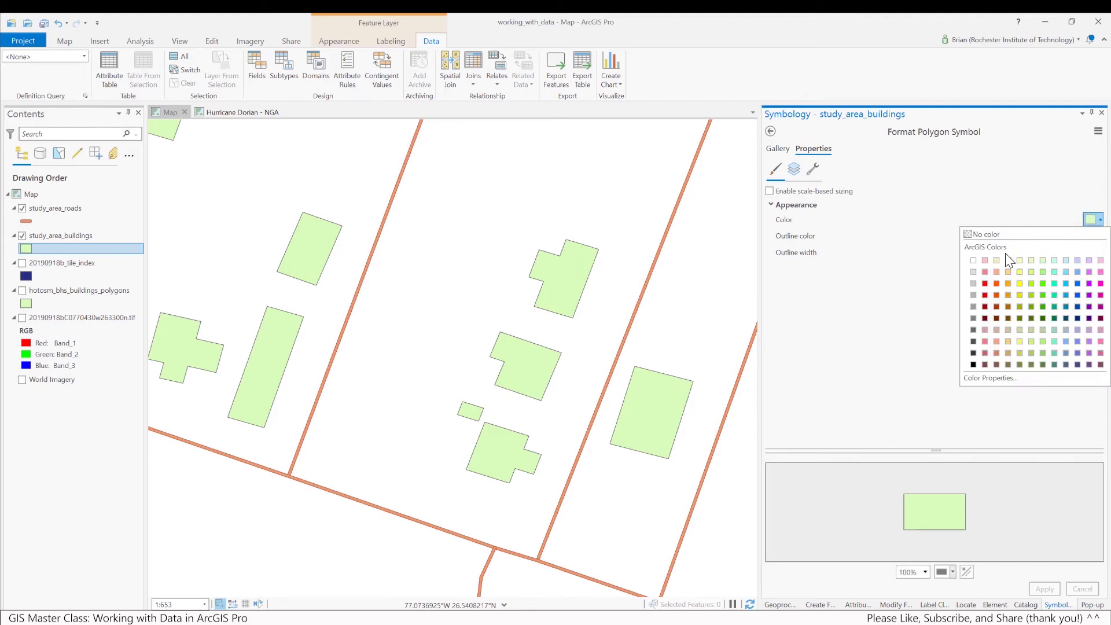
pyautogui.click(986, 272)
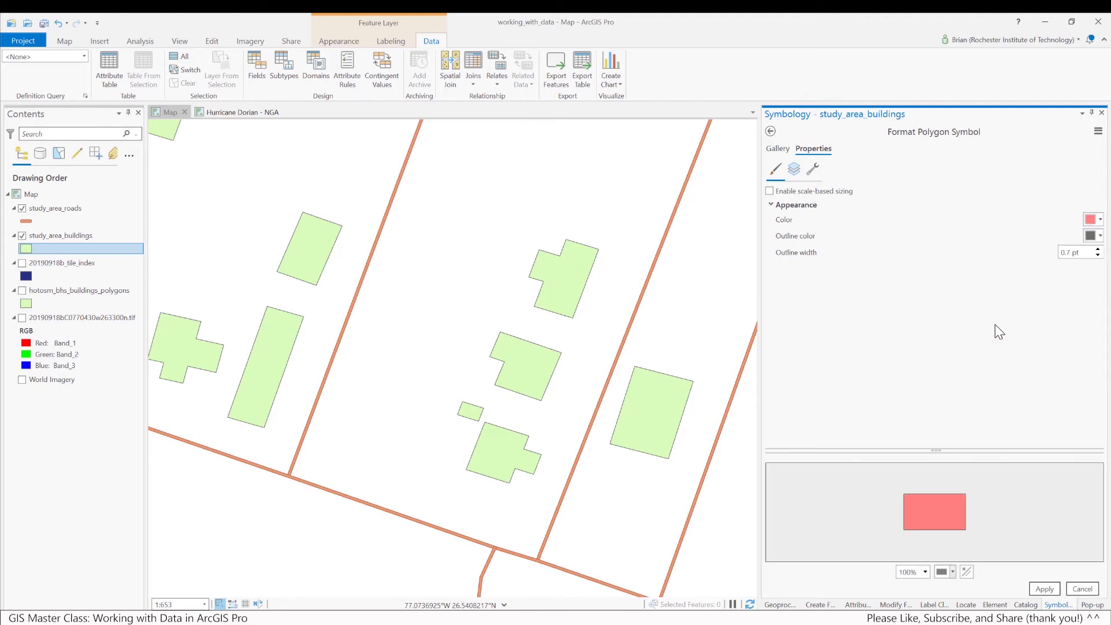
pyautogui.click(1046, 589)
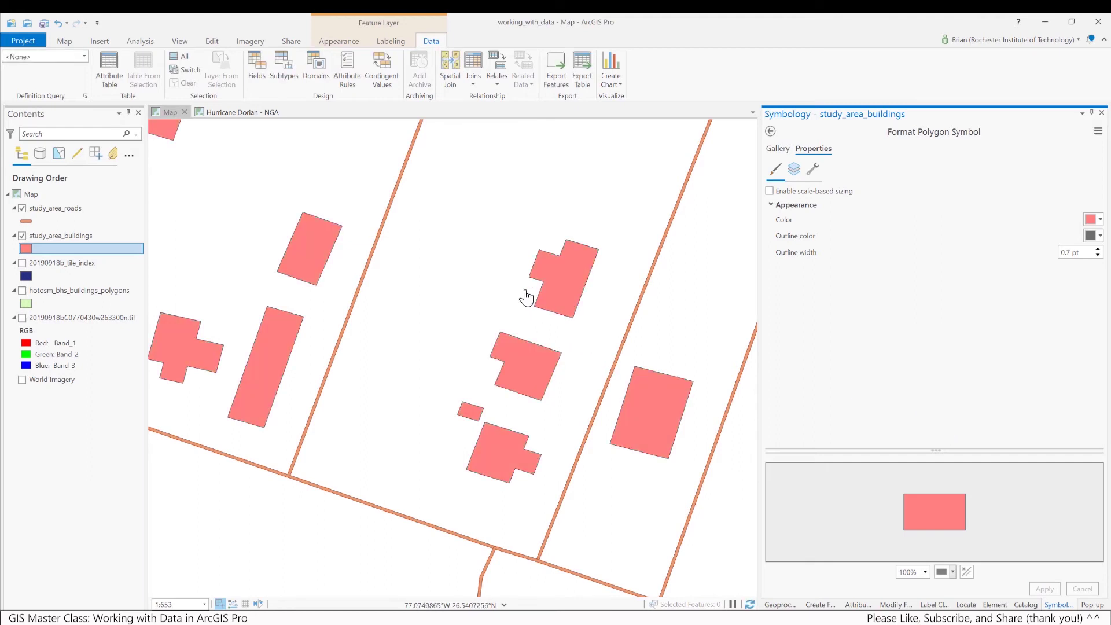
pyautogui.scroll(-5, 477, 282)
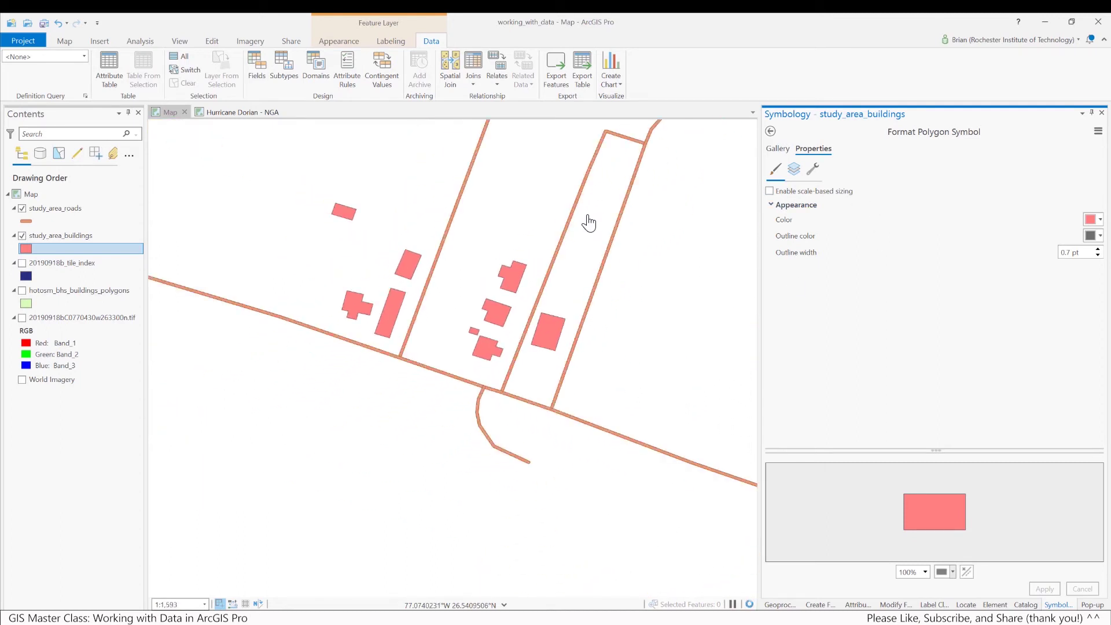
pyautogui.scroll(2, 467, 290)
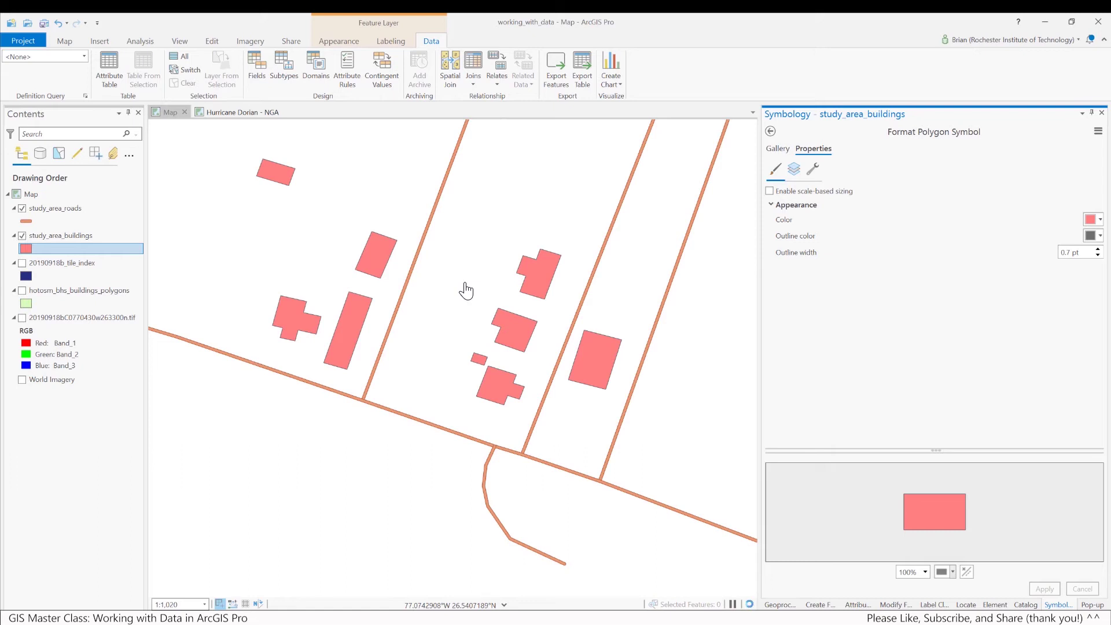
# Turn on the aerial imagery and recentre the map on the block.
pyautogui.click(22, 318)
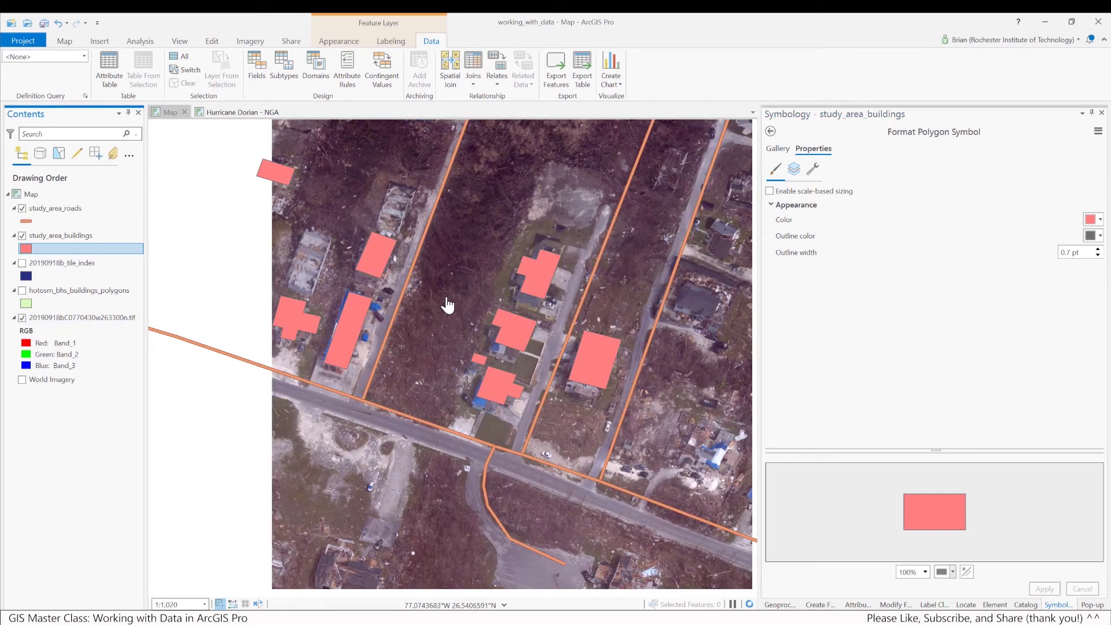
pyautogui.scroll(2, 447, 304)
pyautogui.scroll(1, 448, 301)
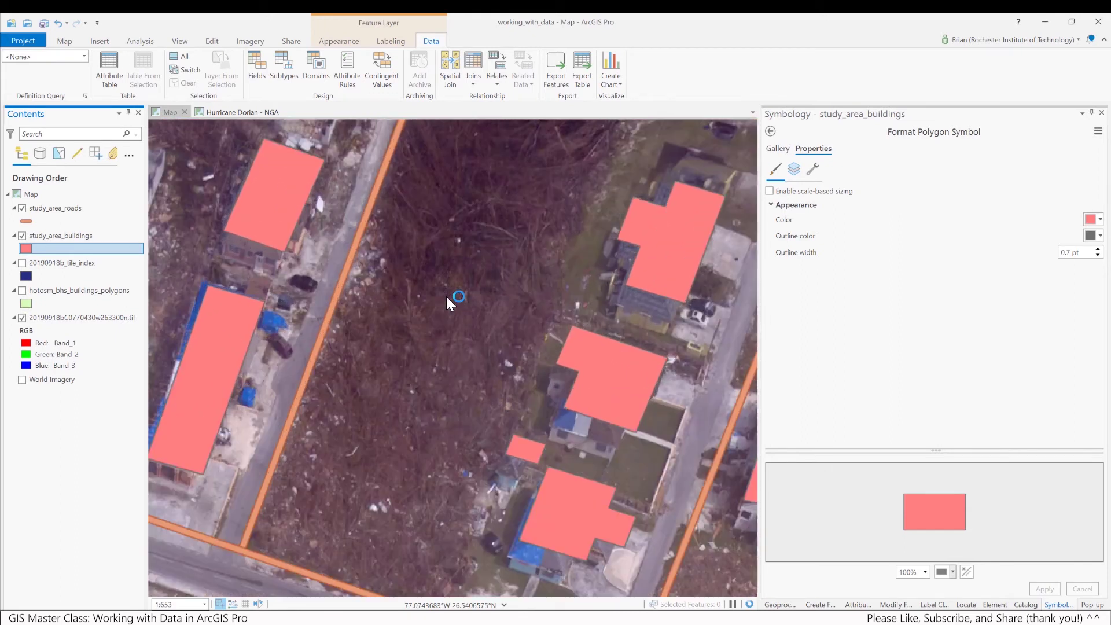
pyautogui.scroll(1, 443, 294)
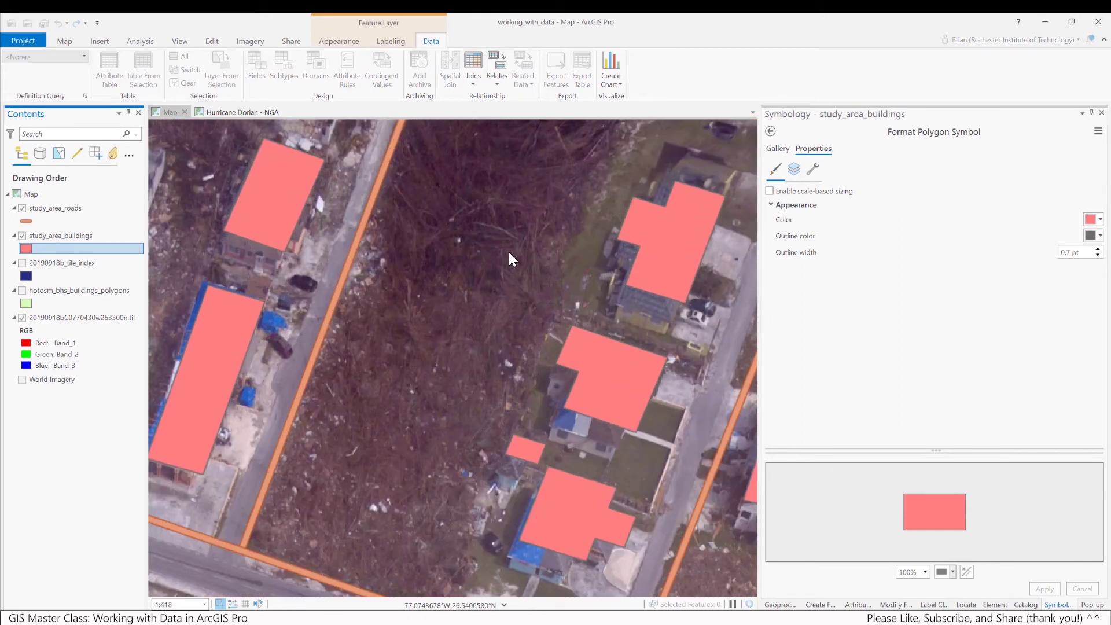
pyautogui.scroll(-1, 494, 313)
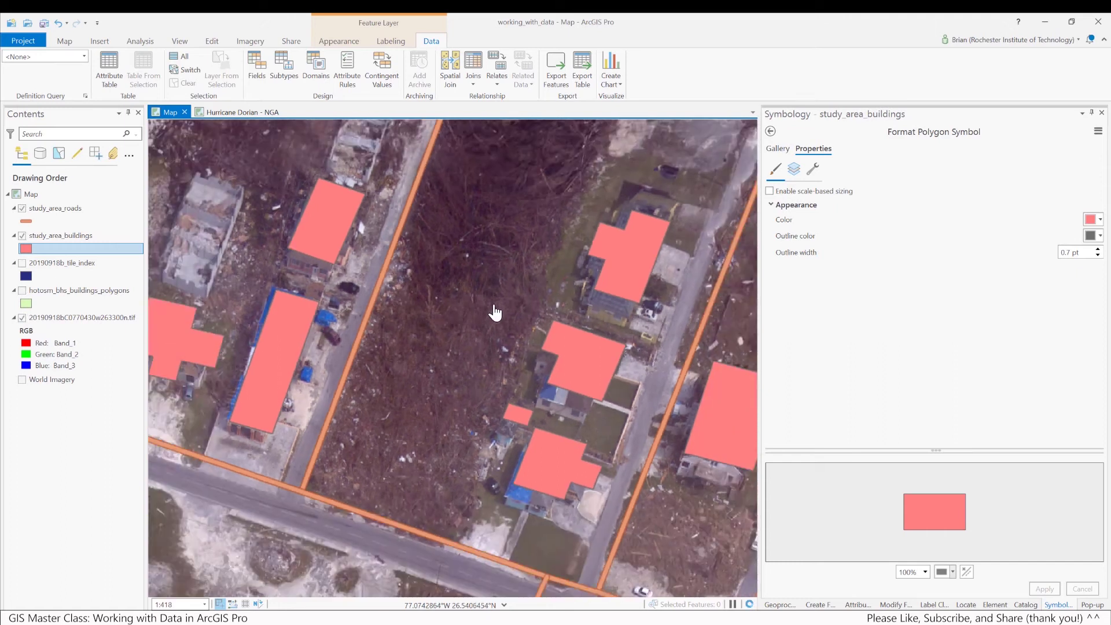
pyautogui.moveTo(483, 335); pyautogui.dragTo(433, 316)
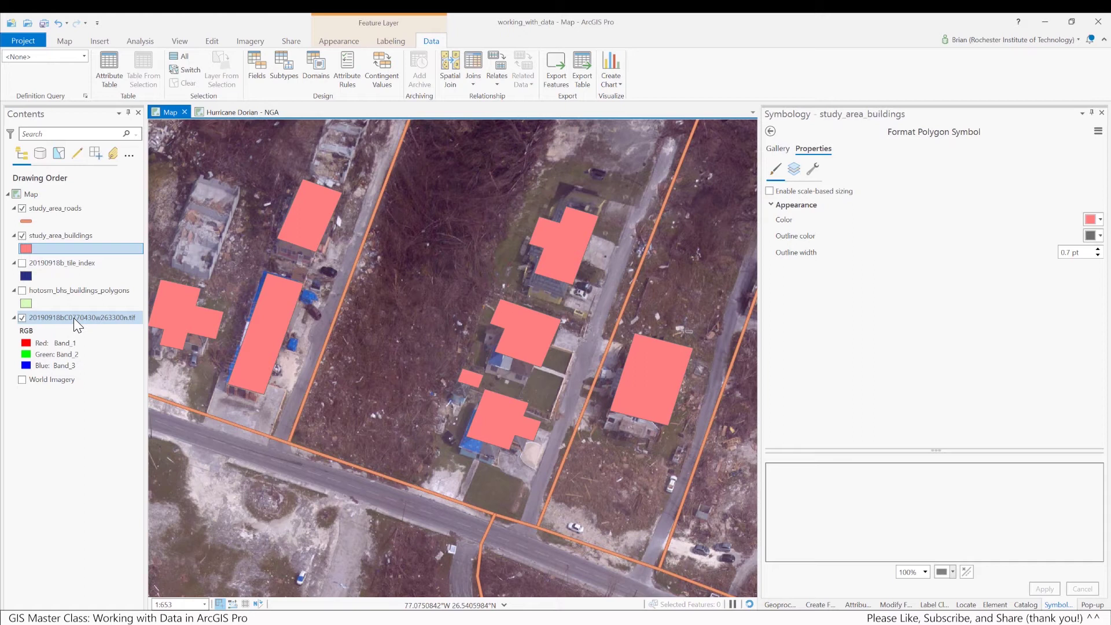
# Open Export Raster for the 20190918bC0770430w263300n.tif layer and browse for an output location.
pyautogui.click(74, 318)
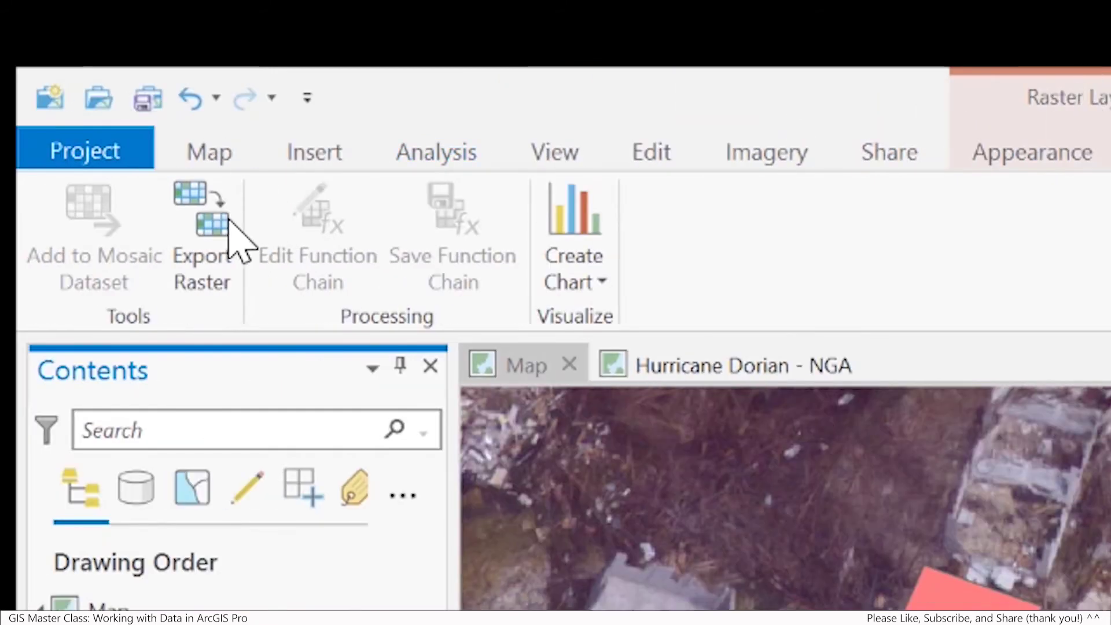
pyautogui.click(214, 264)
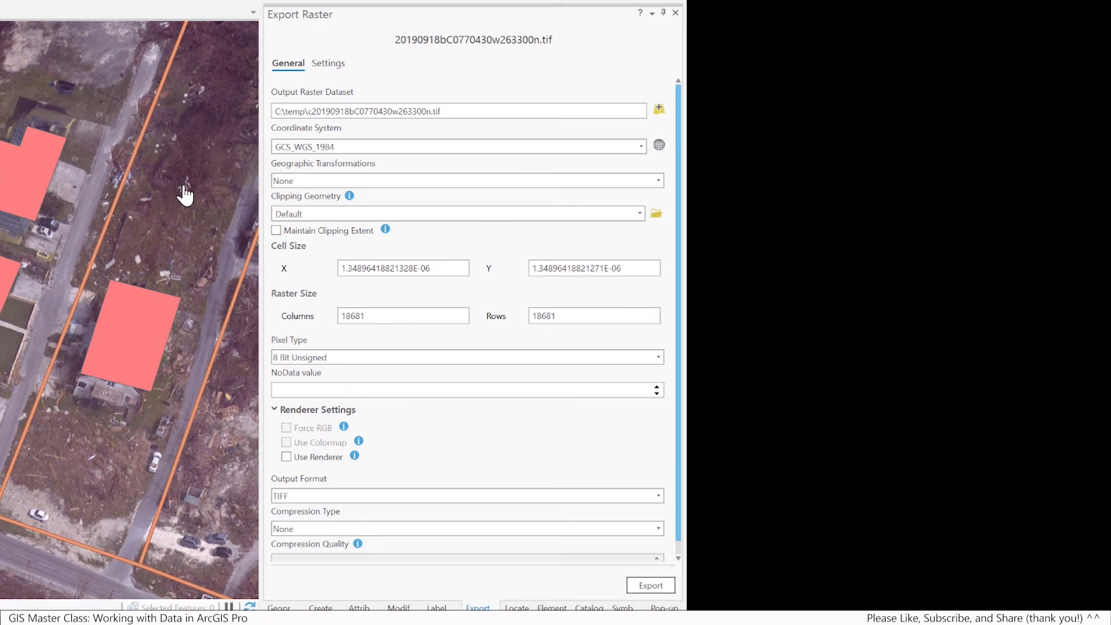
pyautogui.click(659, 110)
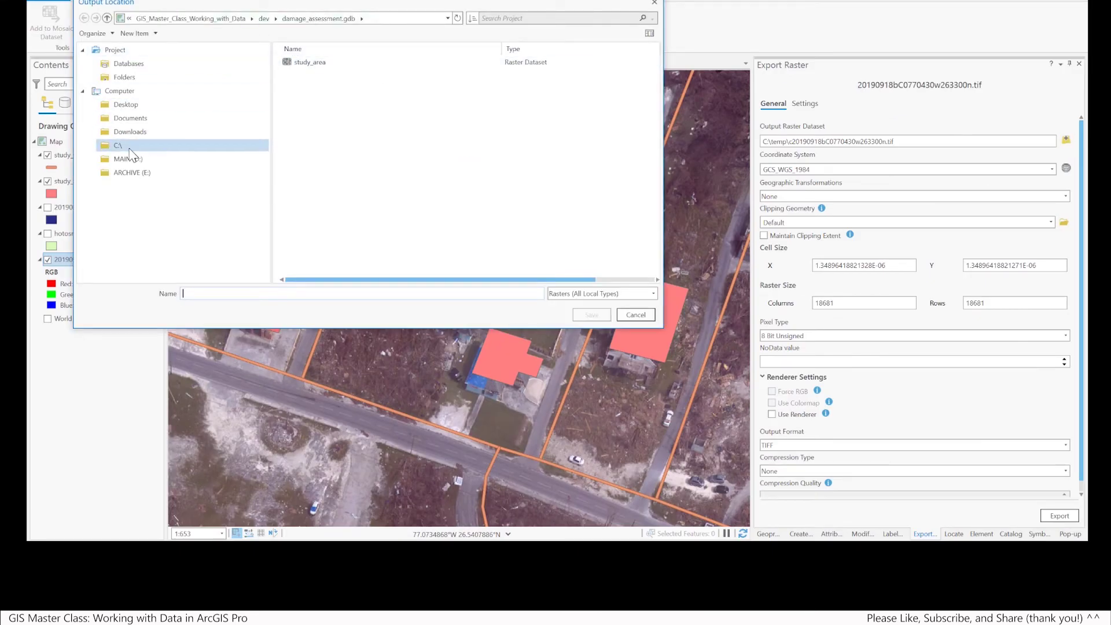
pyautogui.click(124, 77)
pyautogui.click(313, 64)
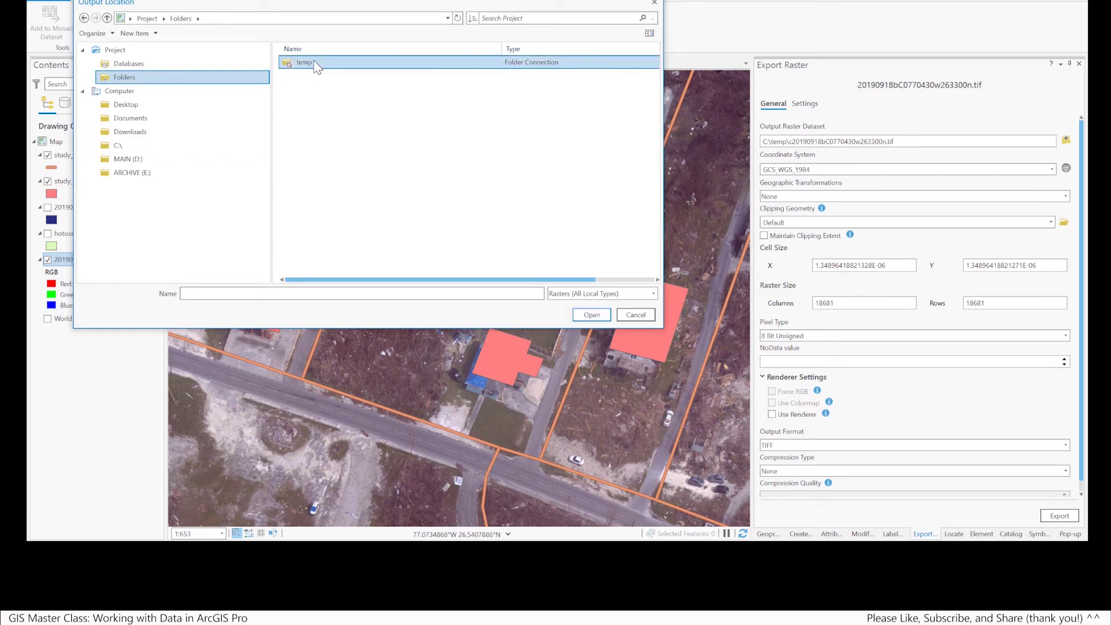
pyautogui.doubleClick(315, 66)
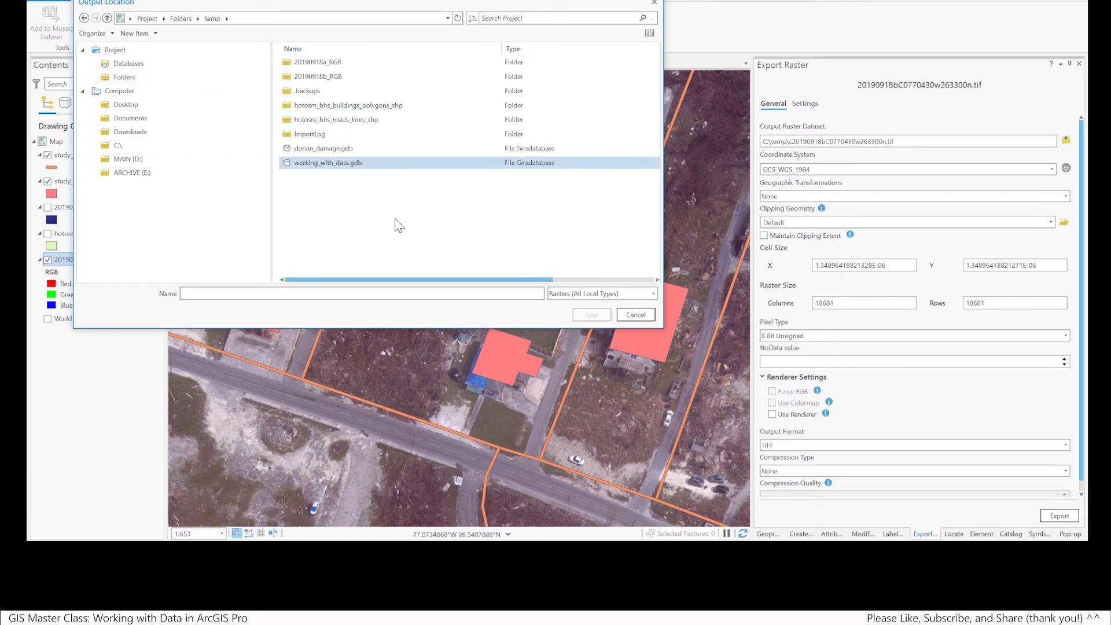
pyautogui.click(340, 152)
pyautogui.click(591, 315)
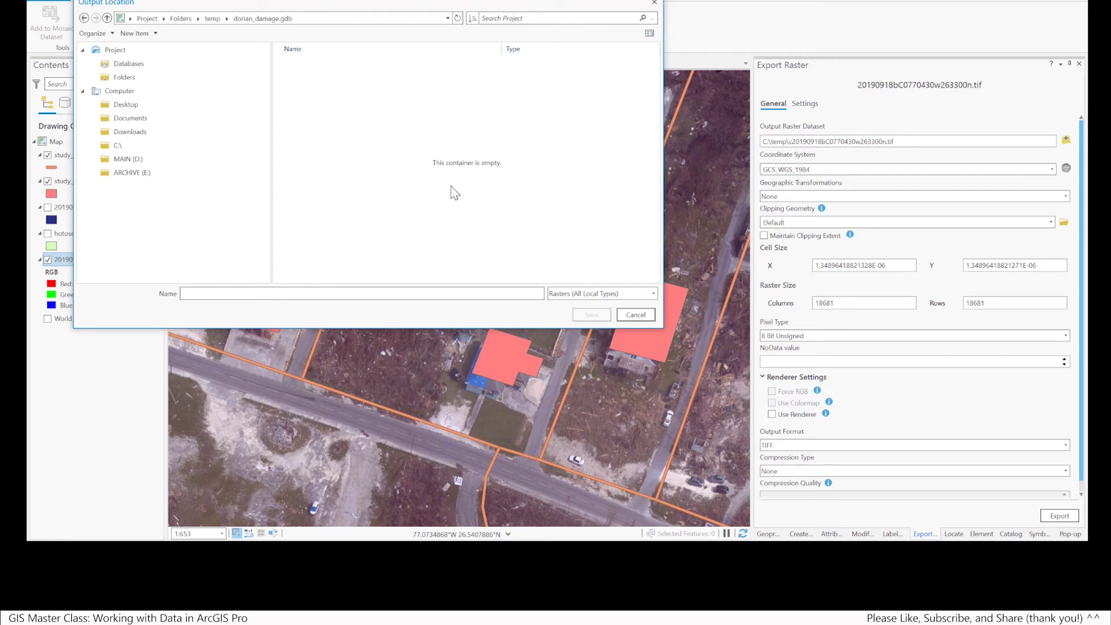
pyautogui.click(641, 318)
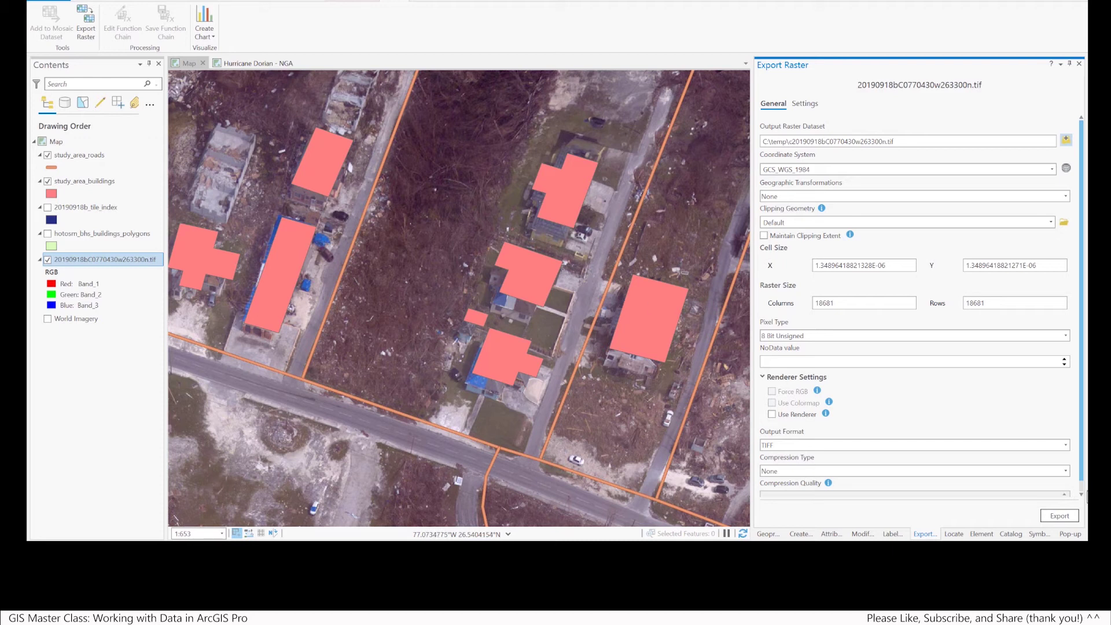
pyautogui.click(1011, 534)
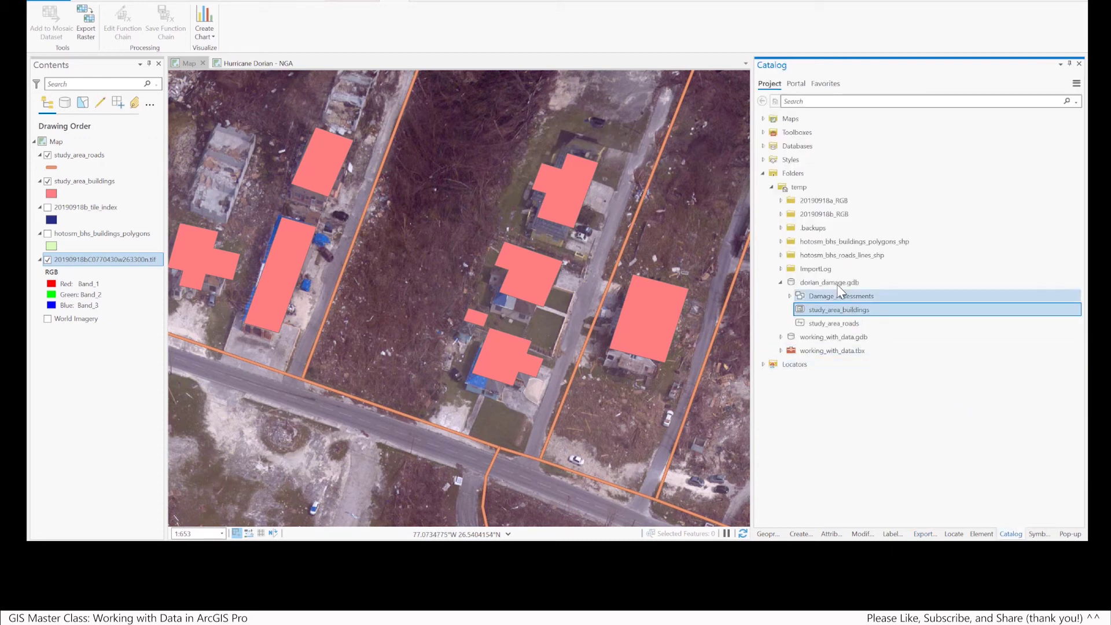
pyautogui.click(857, 282)
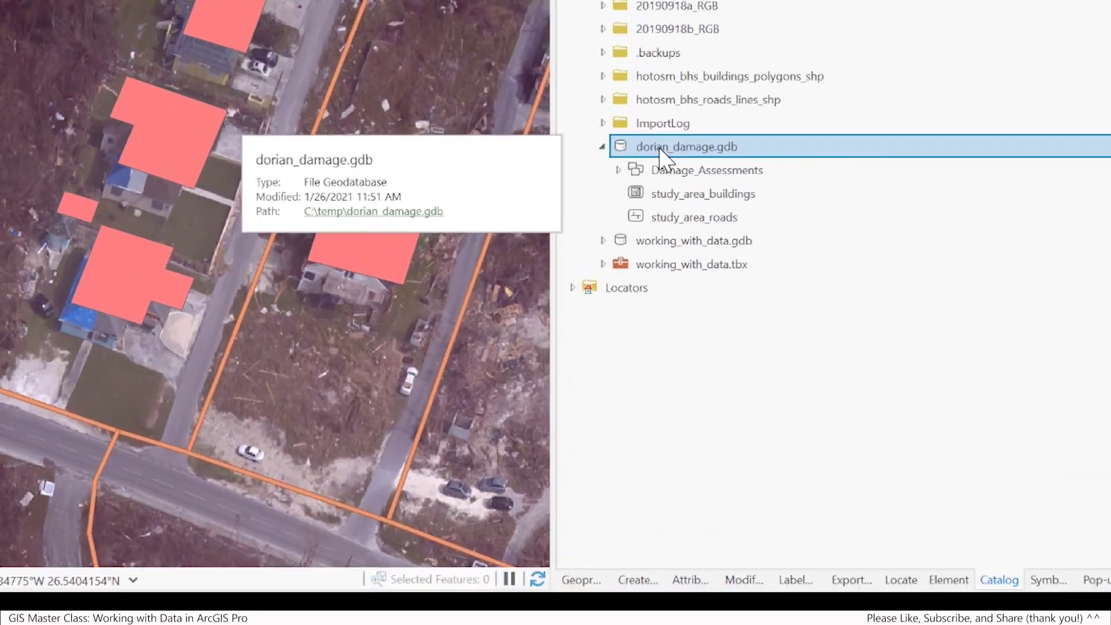
pyautogui.rightClick(815, 284)
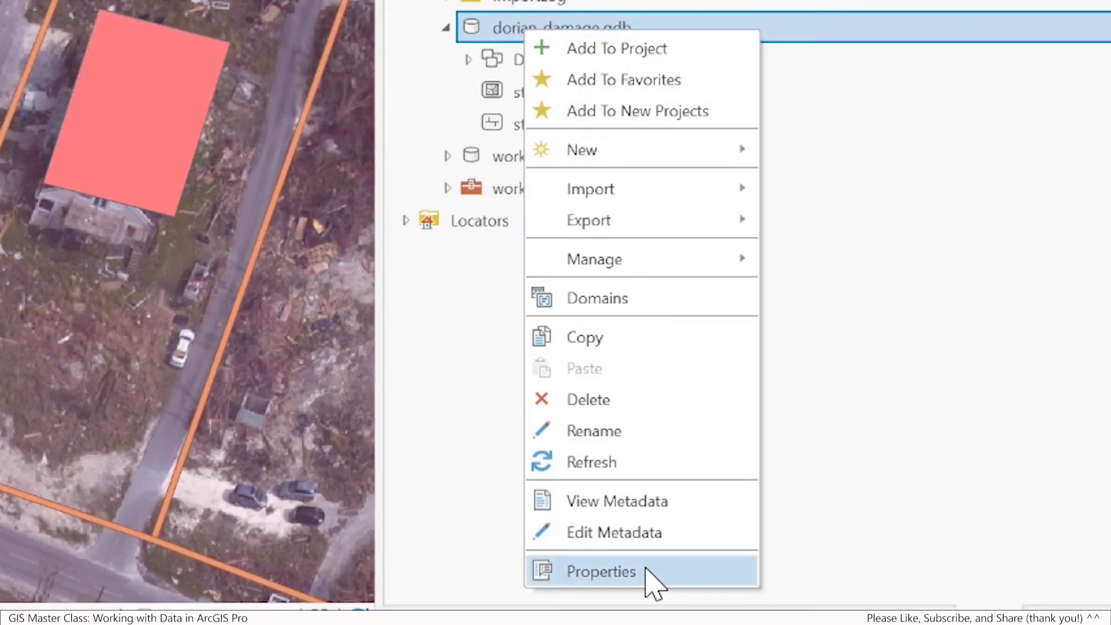
pyautogui.click(652, 573)
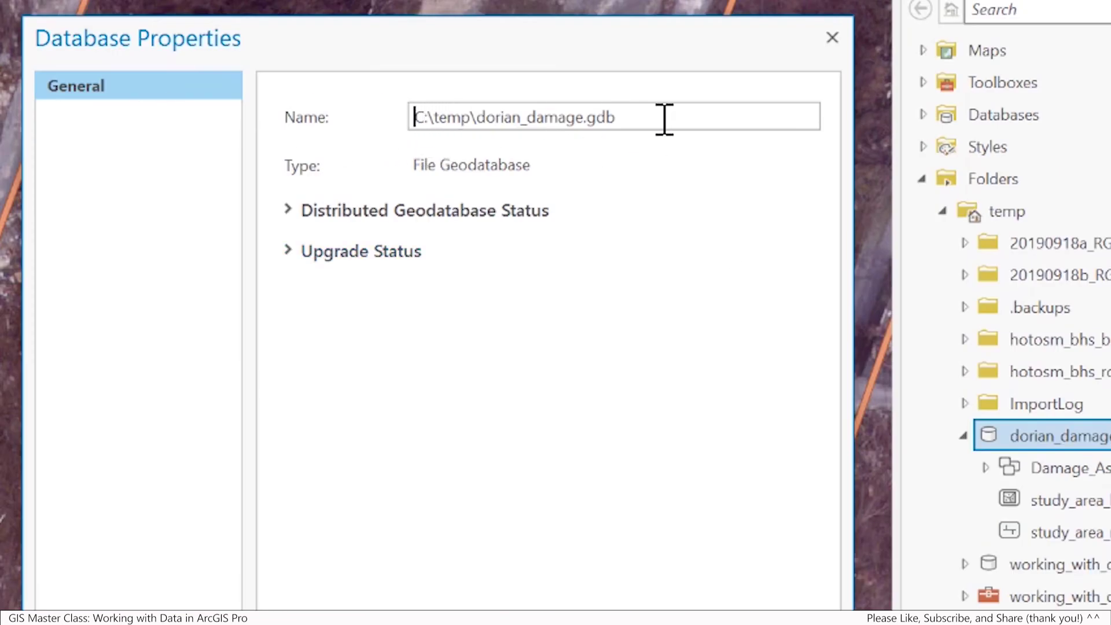
pyautogui.moveTo(664, 119); pyautogui.dragTo(380, 157)
pyautogui.hotkey('ctrl', 'c')
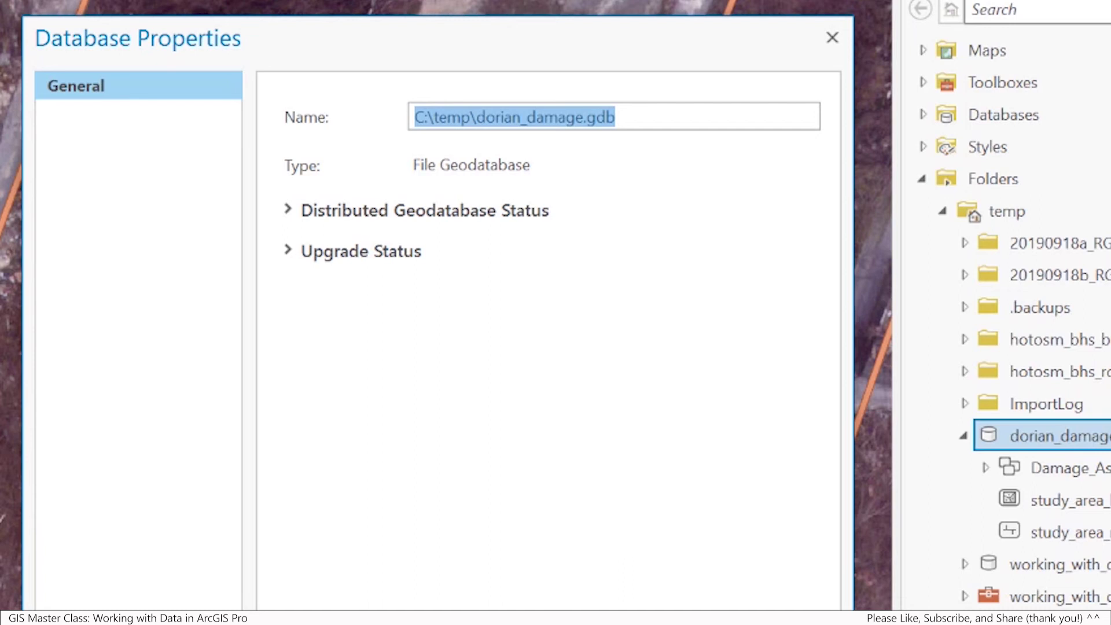
pyautogui.press('Escape')
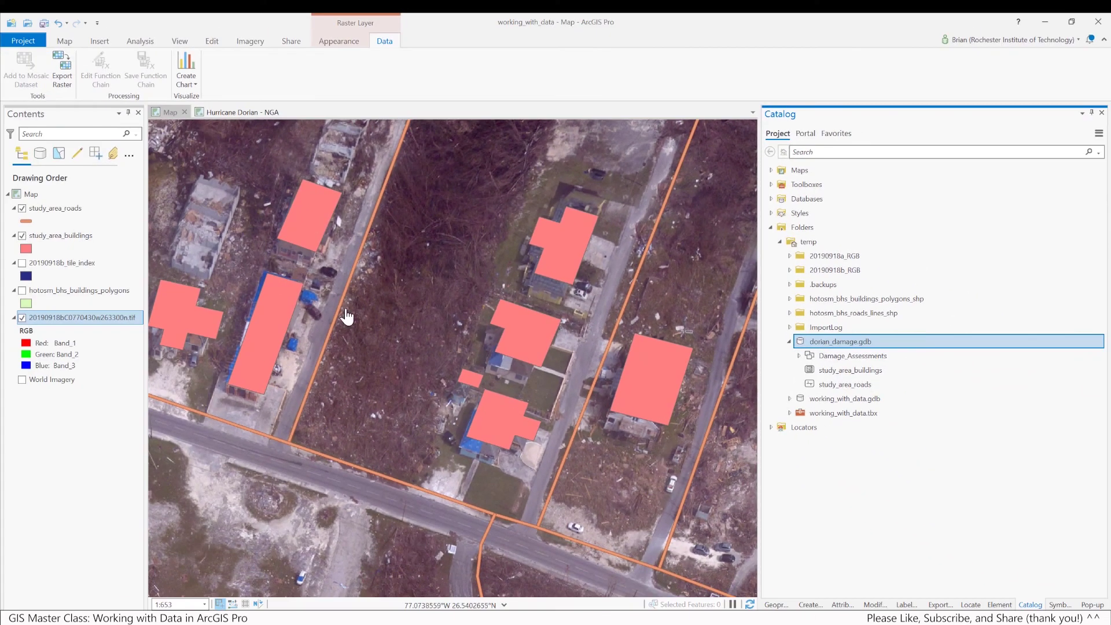
# Set the Output Raster Dataset to C:\temp\dorian_damage.gdb\study_area_image.
pyautogui.click(66, 69)
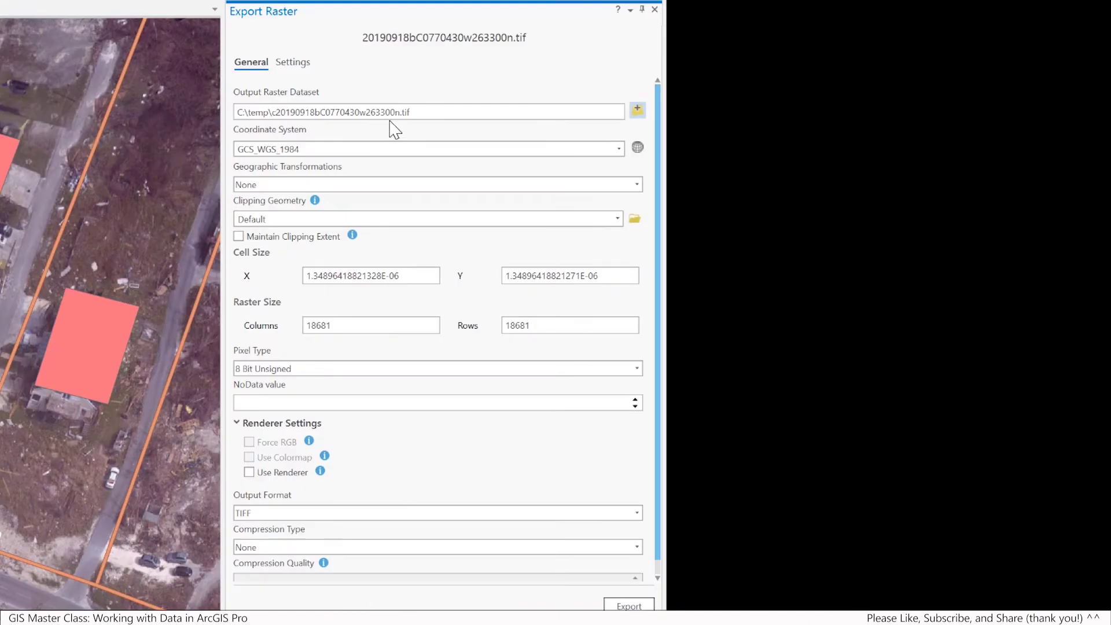
pyautogui.moveTo(923, 194); pyautogui.dragTo(861, 195)
pyautogui.moveTo(351, 114); pyautogui.dragTo(230, 123)
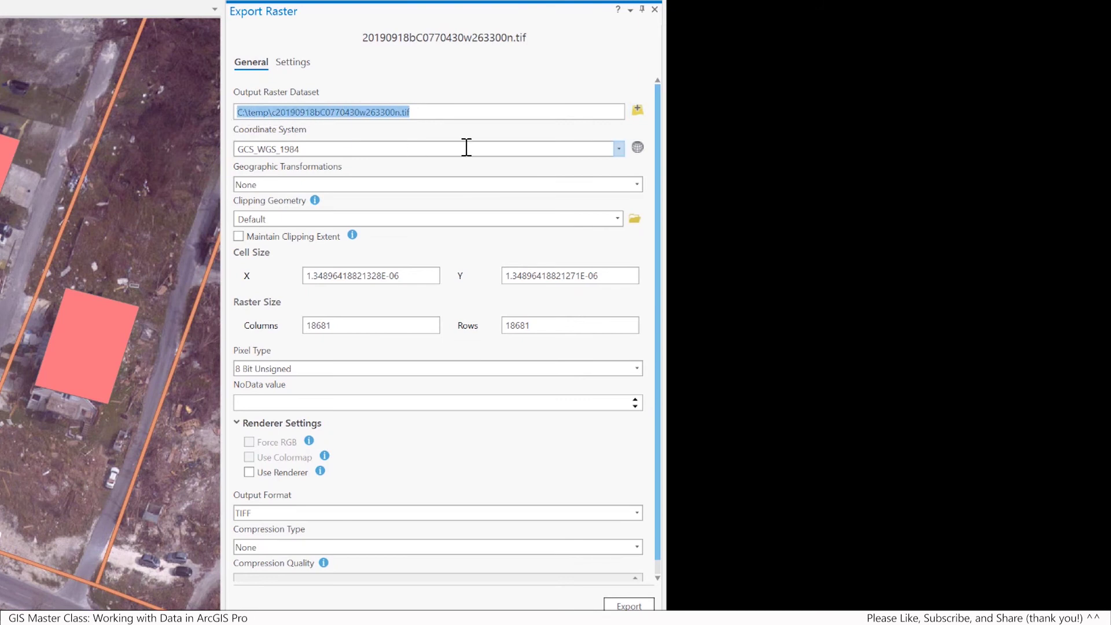
pyautogui.hotkey('ctrl', 'v')
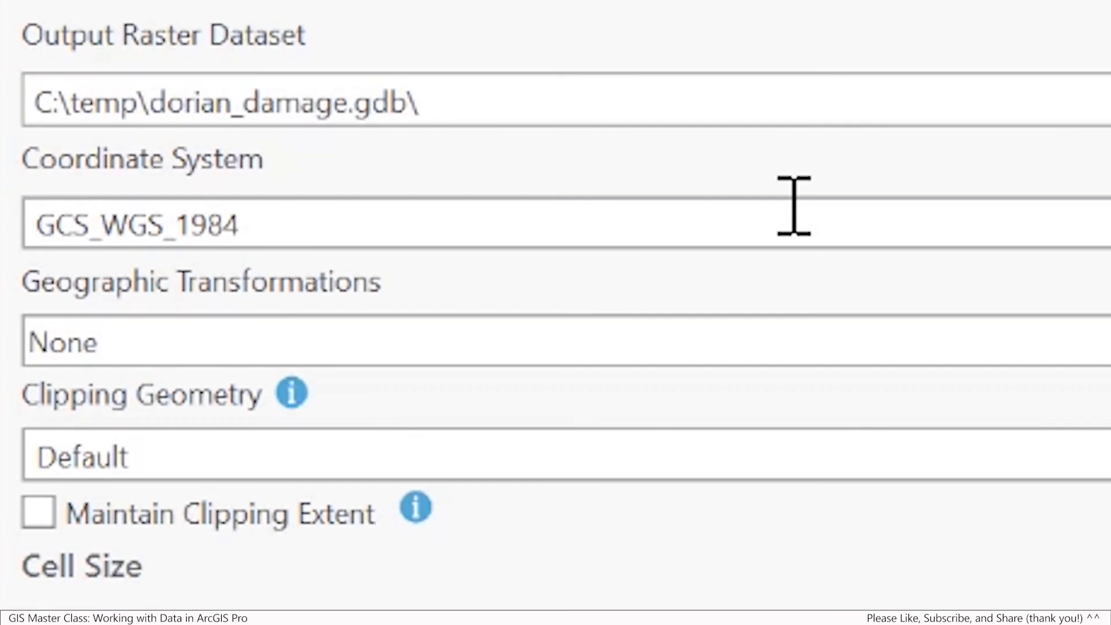
pyautogui.write('study_ar')
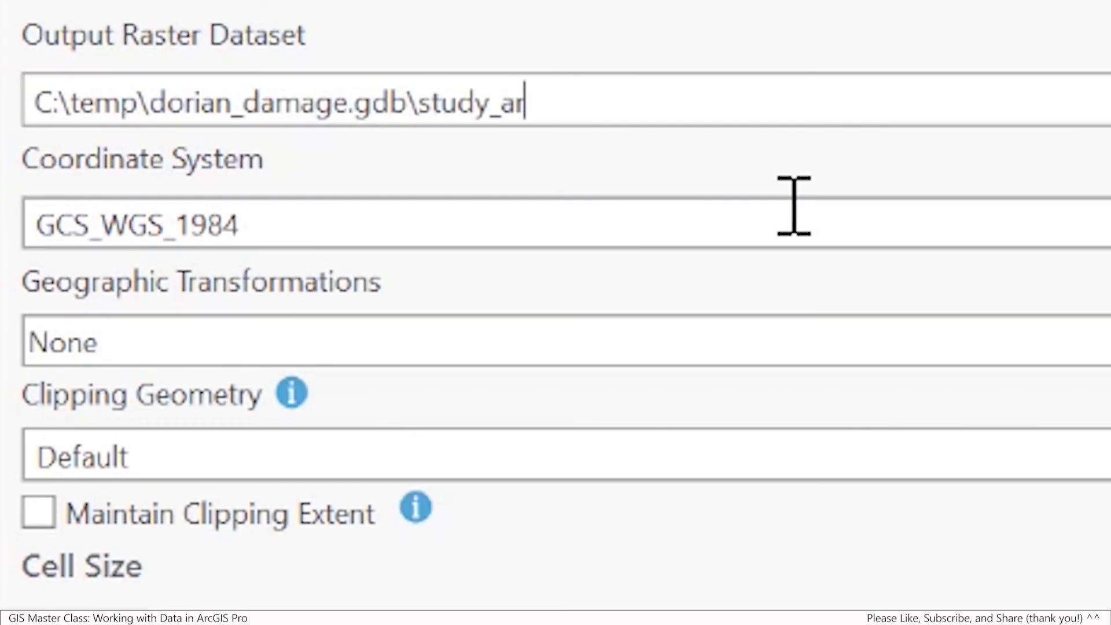
pyautogui.write('ea_image')
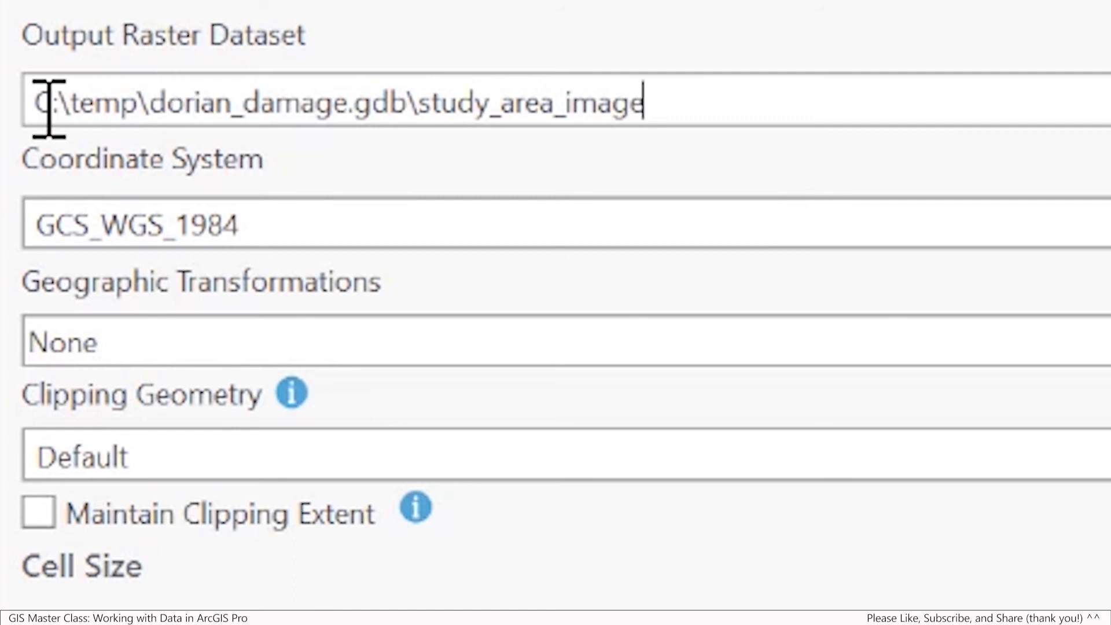
pyautogui.moveTo(35, 102); pyautogui.dragTo(409, 90)
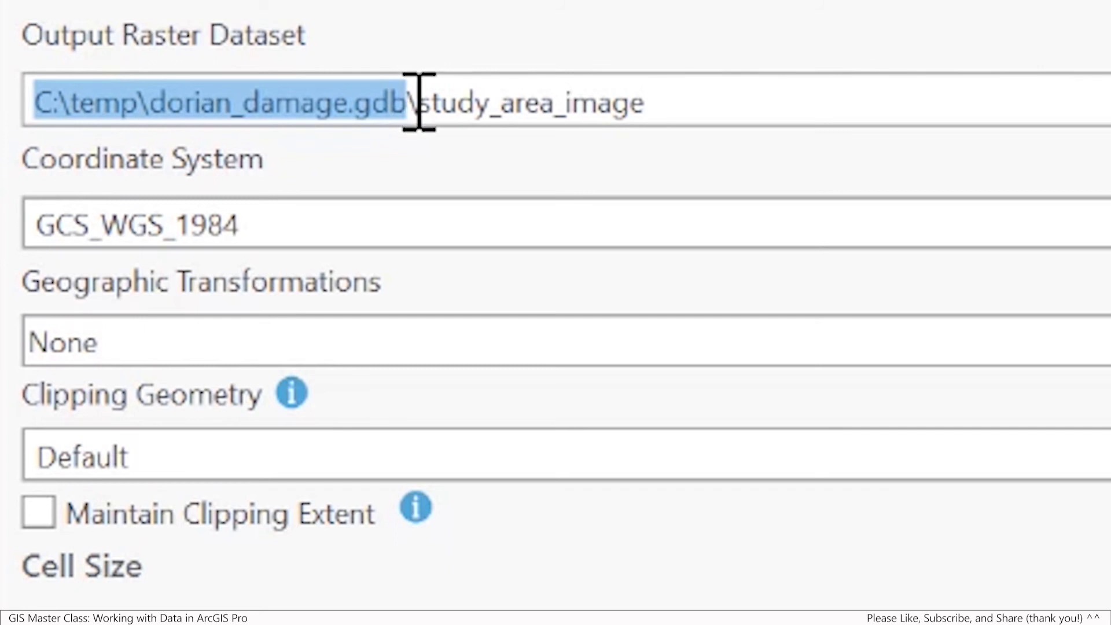
pyautogui.click(412, 105)
pyautogui.hotkey('shift', 'Right')
pyautogui.moveTo(669, 106); pyautogui.dragTo(438, 116)
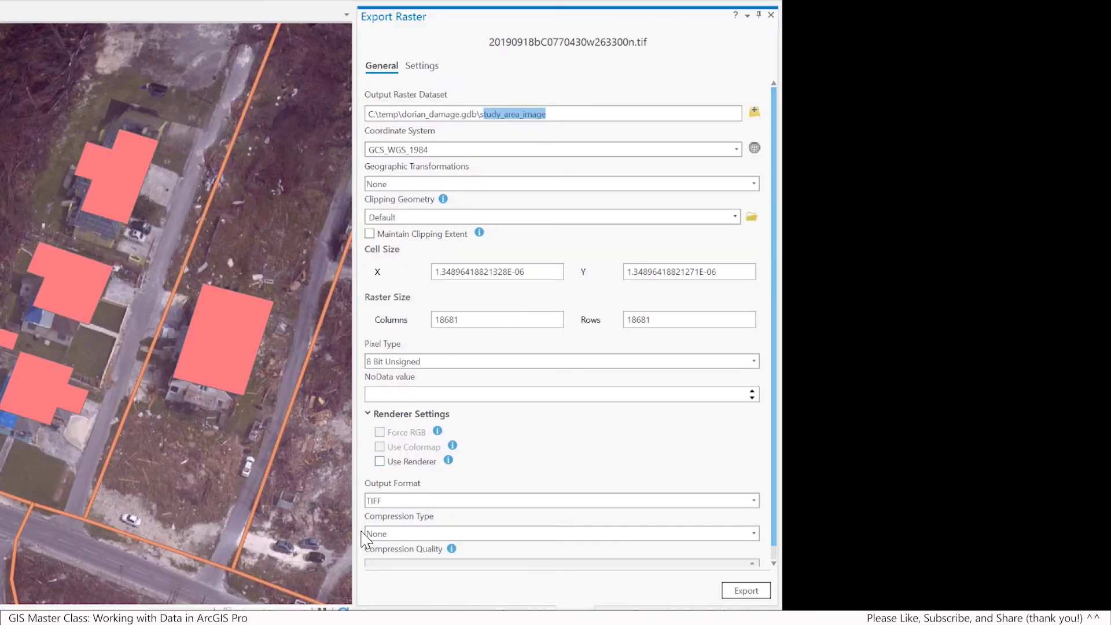
pyautogui.click(531, 442)
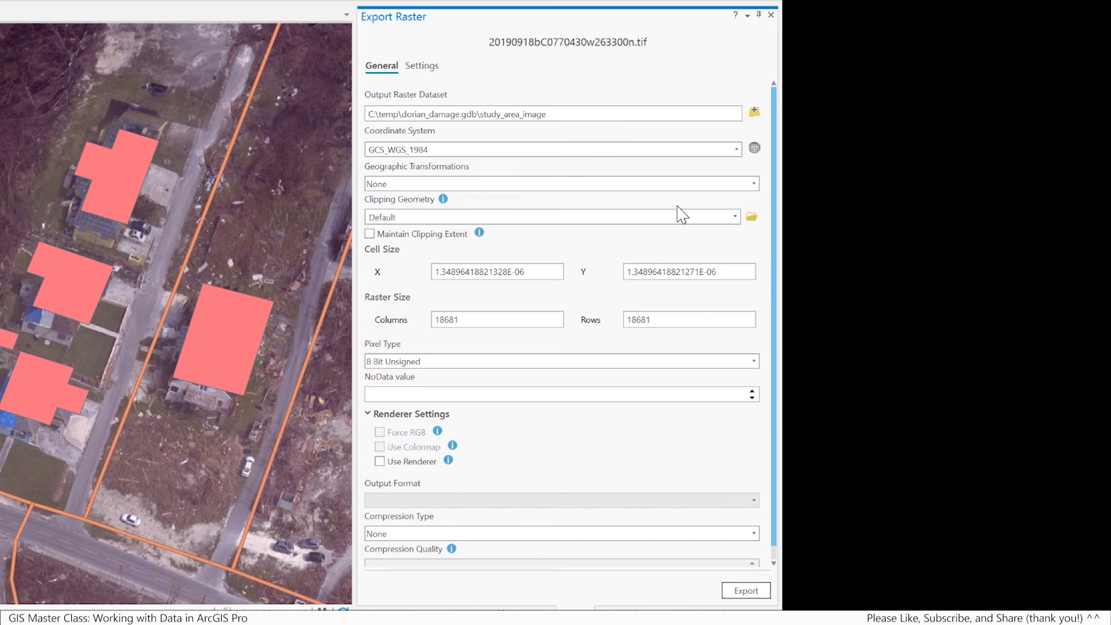
# Clip the export to Current Display Extent and run it to create study_area_image.
pyautogui.click(735, 217)
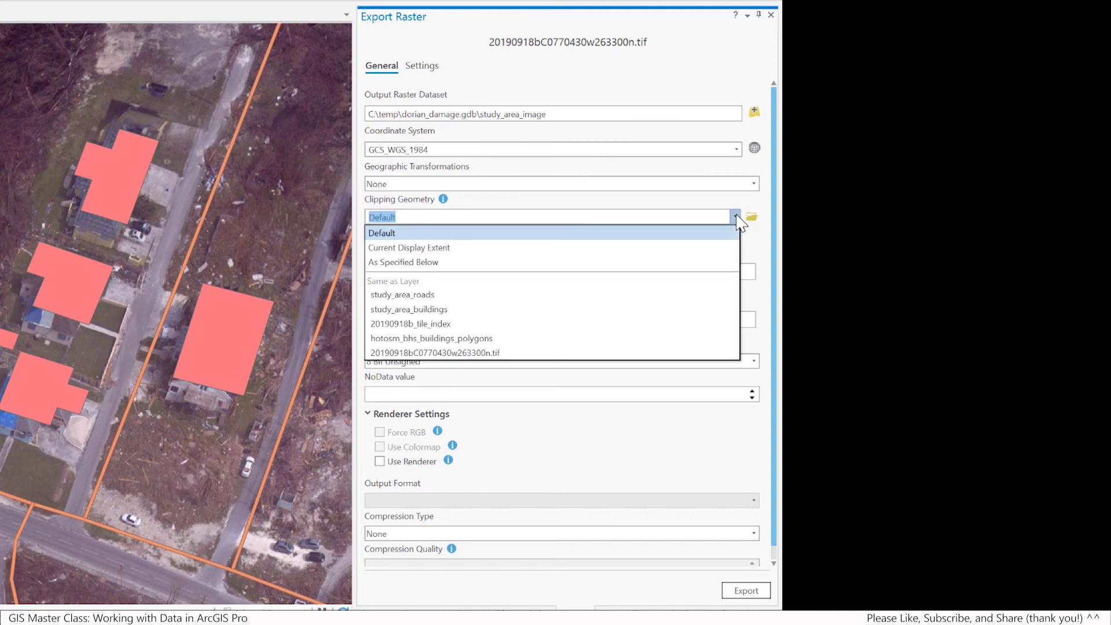
pyautogui.click(497, 248)
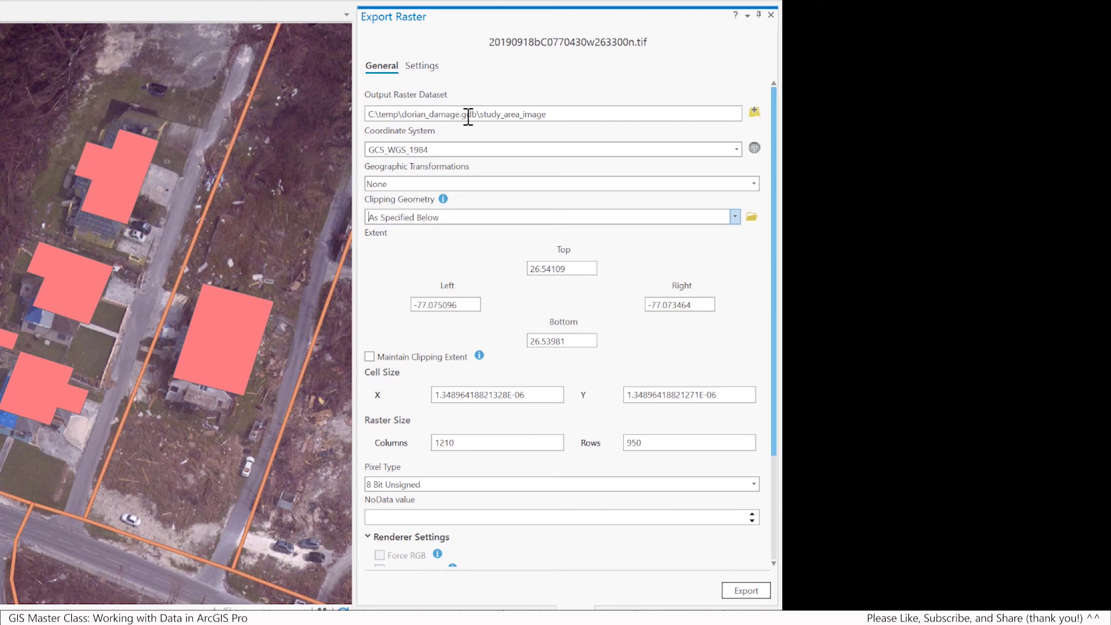
pyautogui.moveTo(371, 114); pyautogui.dragTo(481, 115)
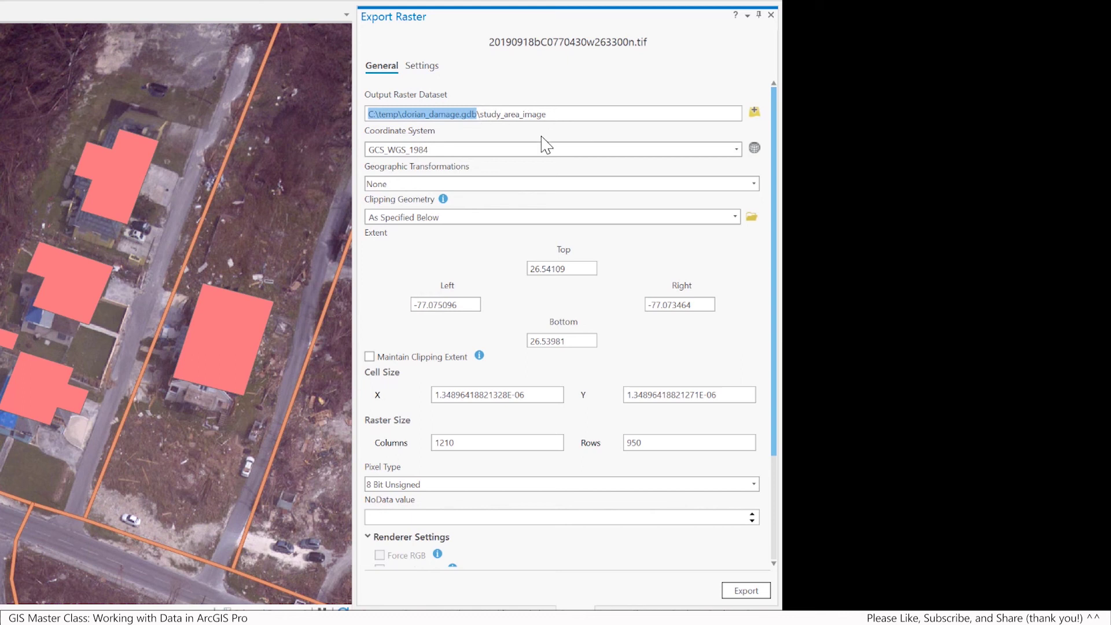
pyautogui.click(562, 83)
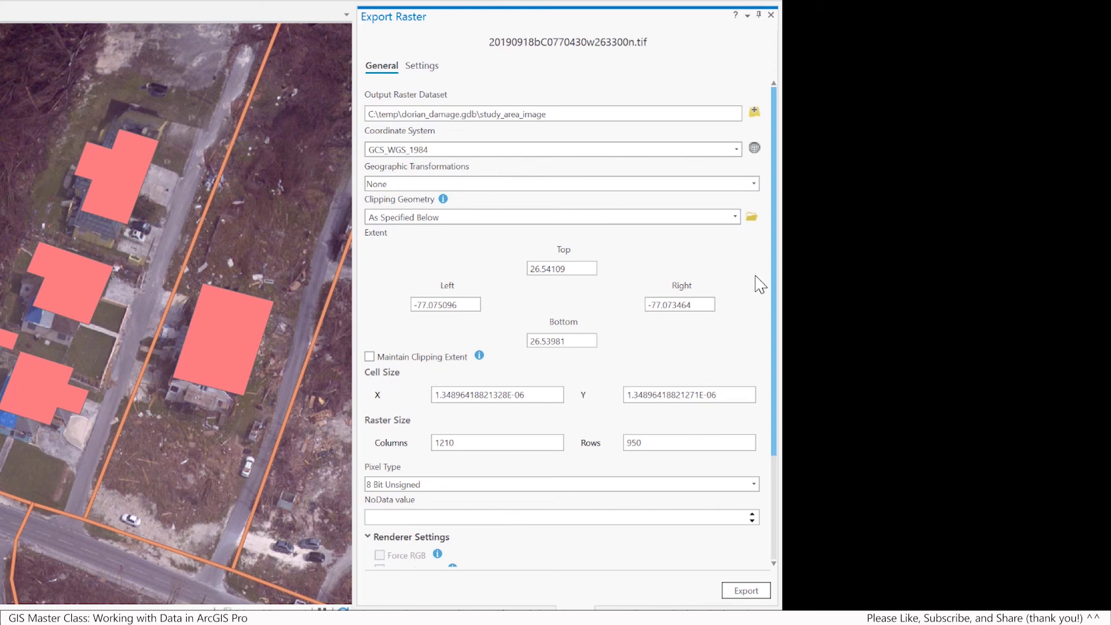
pyautogui.scroll(-3, 776, 261)
pyautogui.scroll(3, 570, 243)
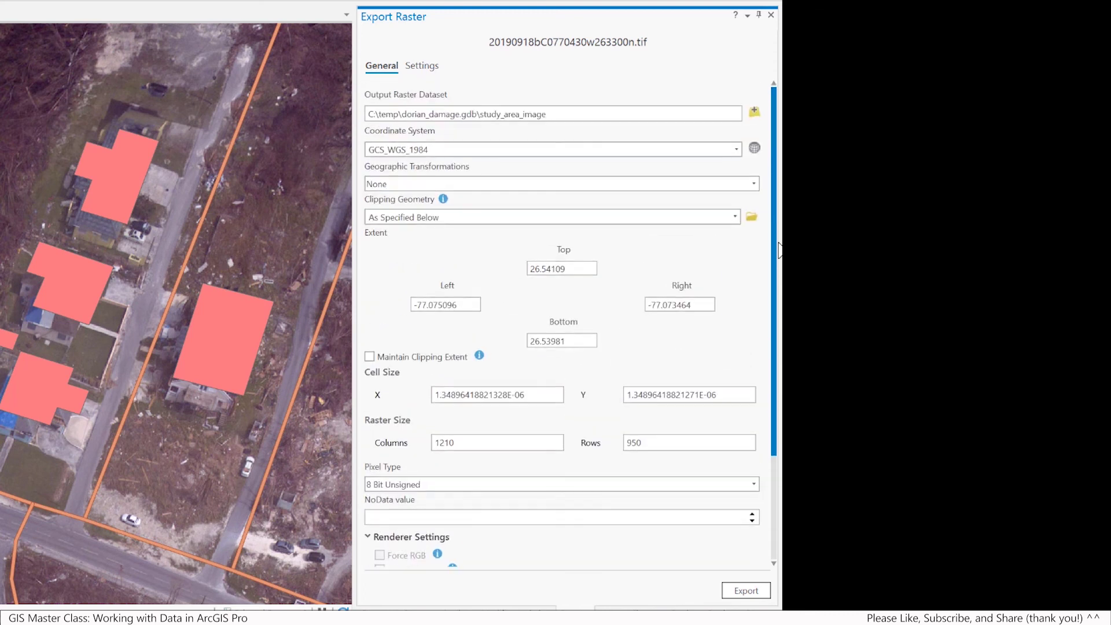
pyautogui.click(747, 592)
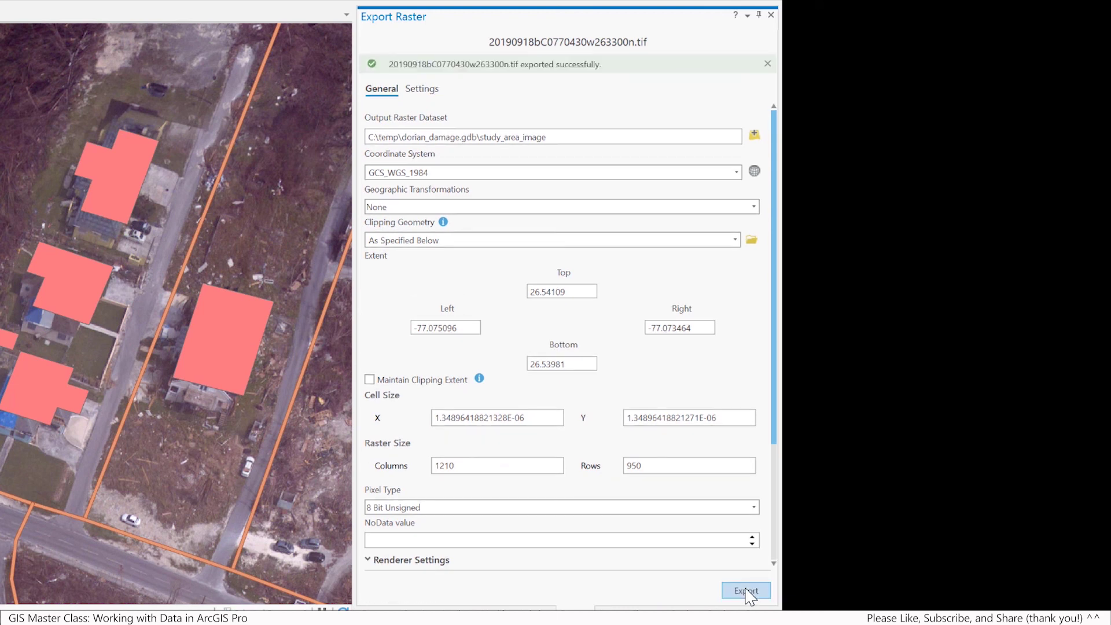
pyautogui.click(746, 590)
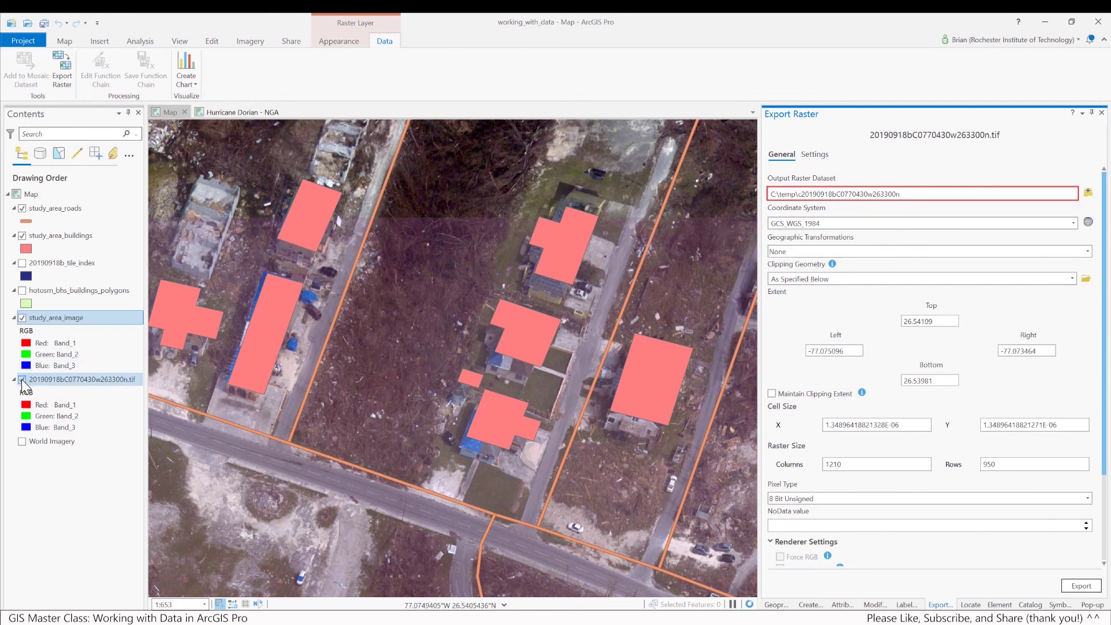
# Toggle the original 20190918bC0770430w263300n.tif layer off and on to compare with study_area_image.
pyautogui.click(22, 380)
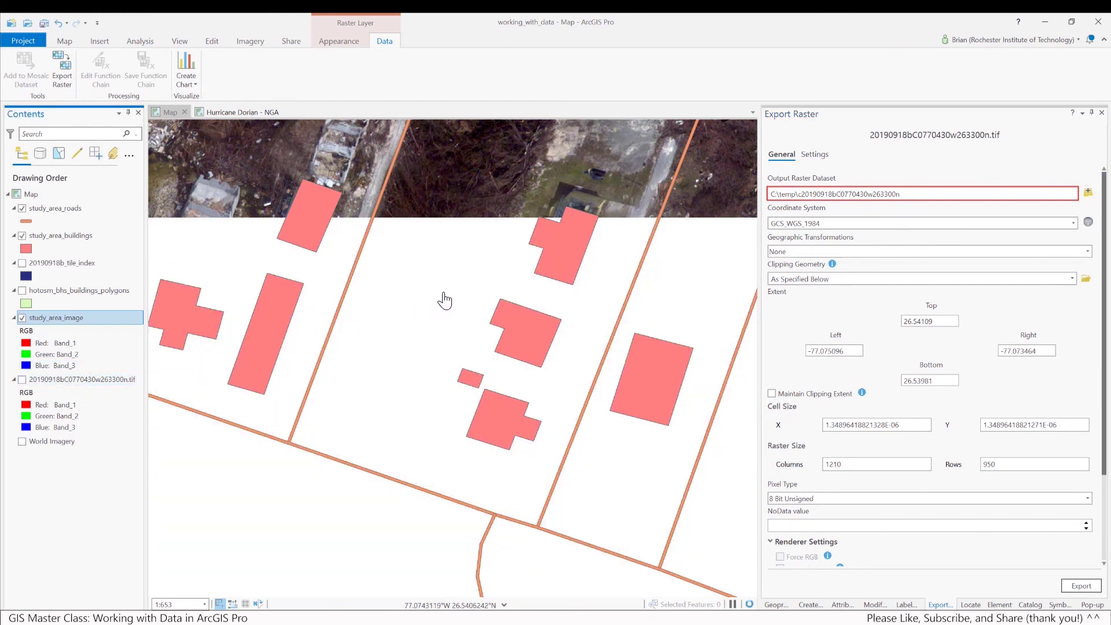
pyautogui.scroll(-2, 463, 290)
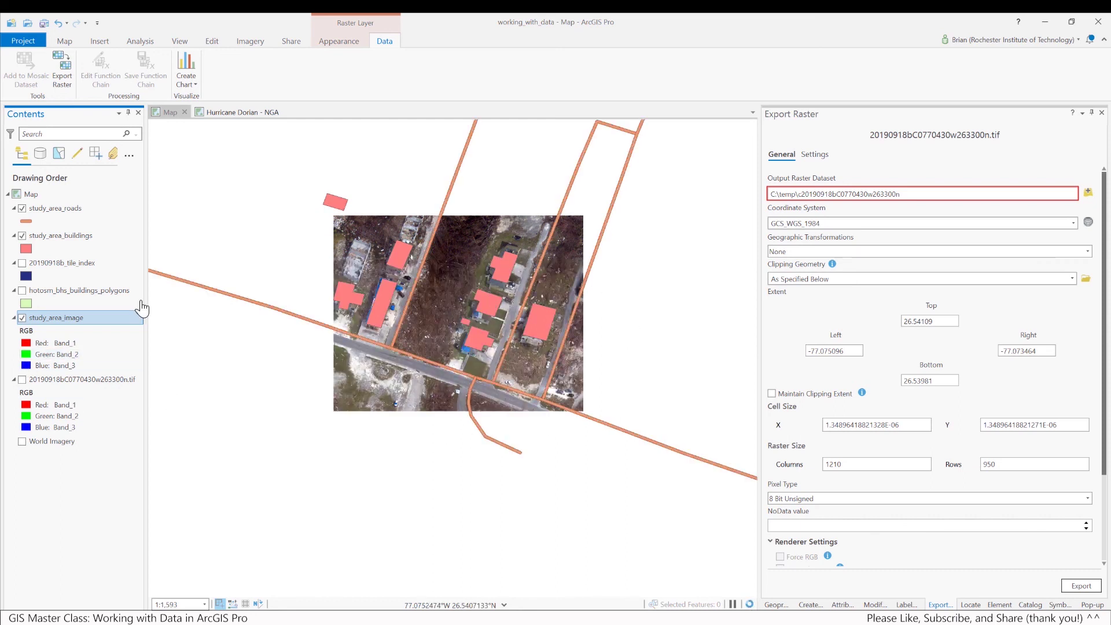
pyautogui.click(22, 379)
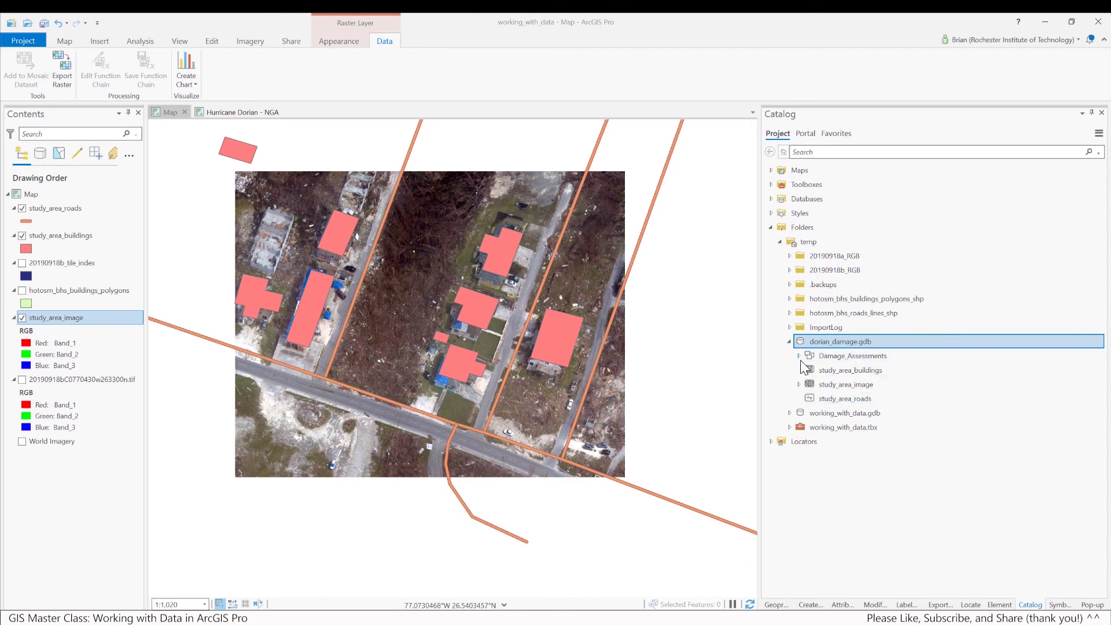
# Expand Damage_Assessments in dorian_damage.gdb and select the damaged_buildings feature class.
pyautogui.click(848, 370)
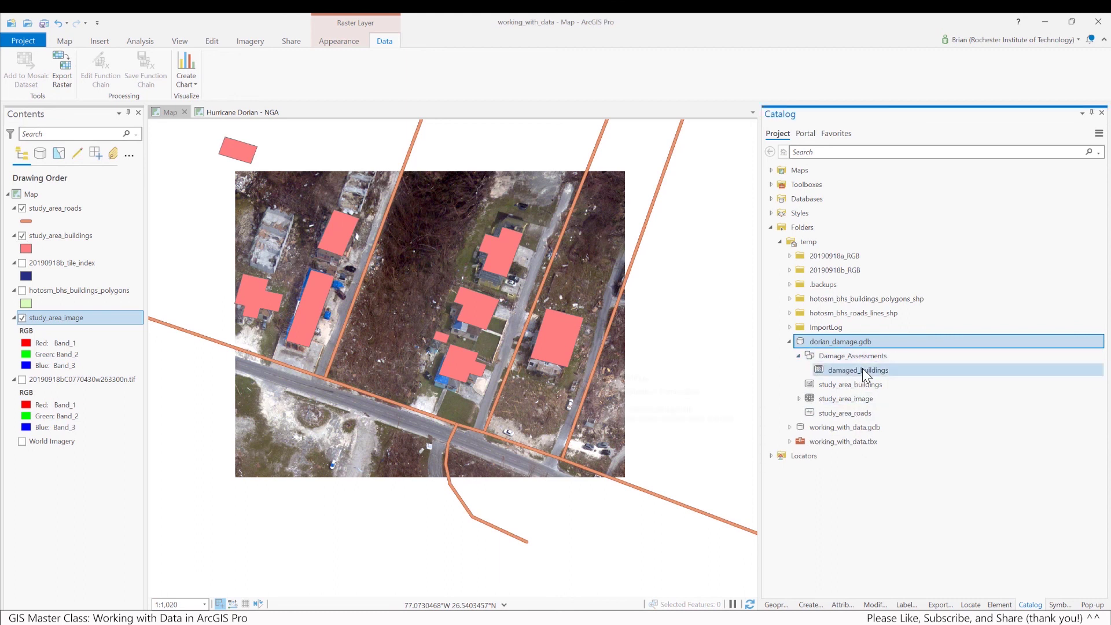